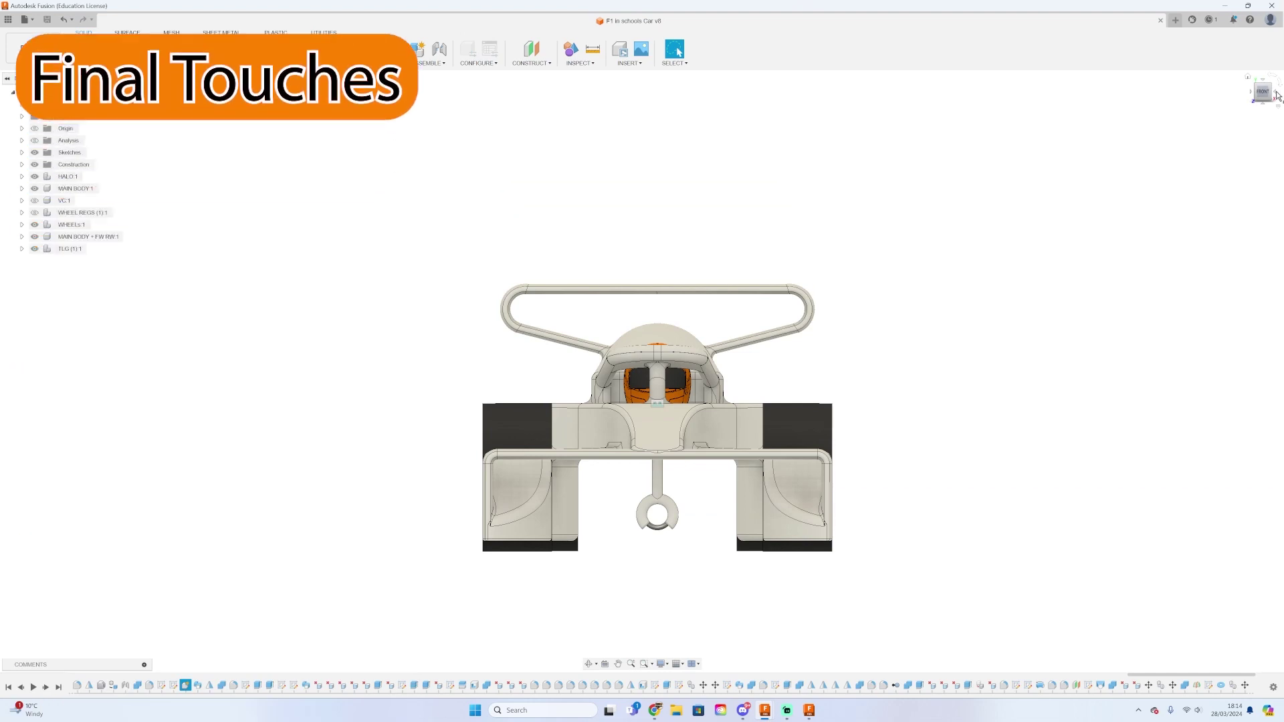
Look the car over from right-side, plan, three-quarter and top views.
{"action": "left_click", "coordinate": [1276, 95]}
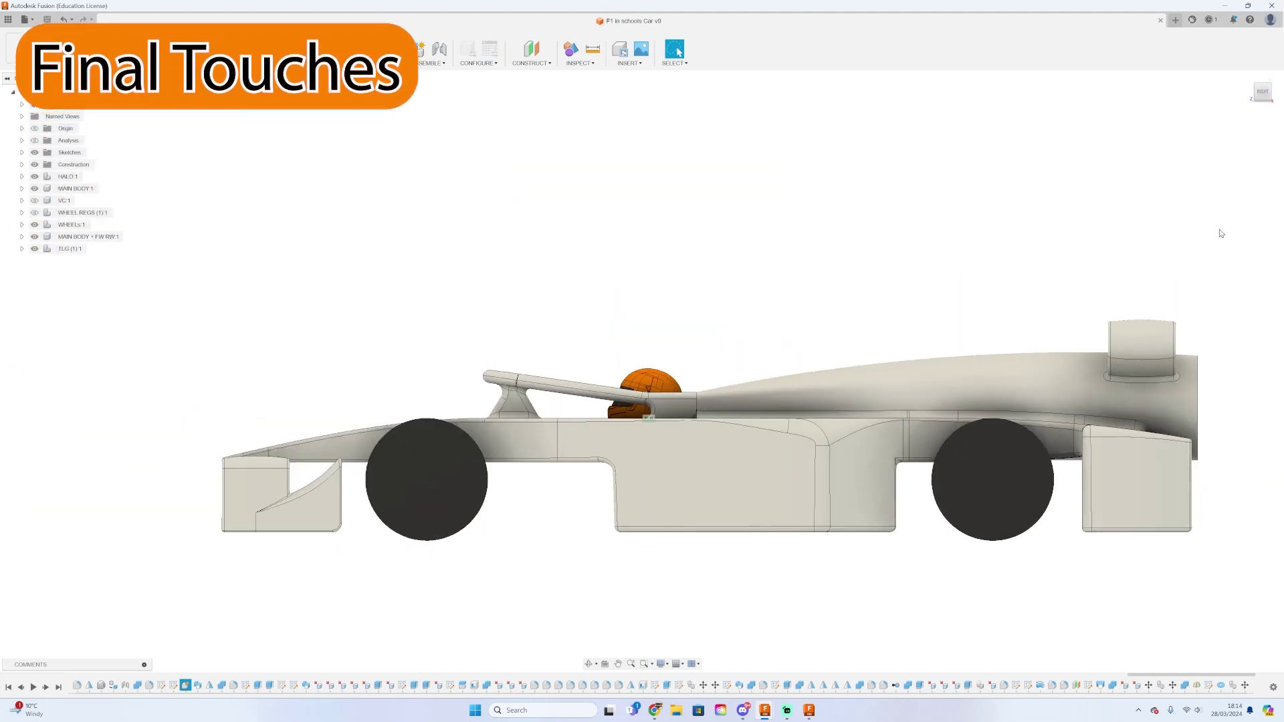
{"action": "scroll", "coordinate": [1129, 435], "scroll_direction": "up", "scroll_amount": 2}
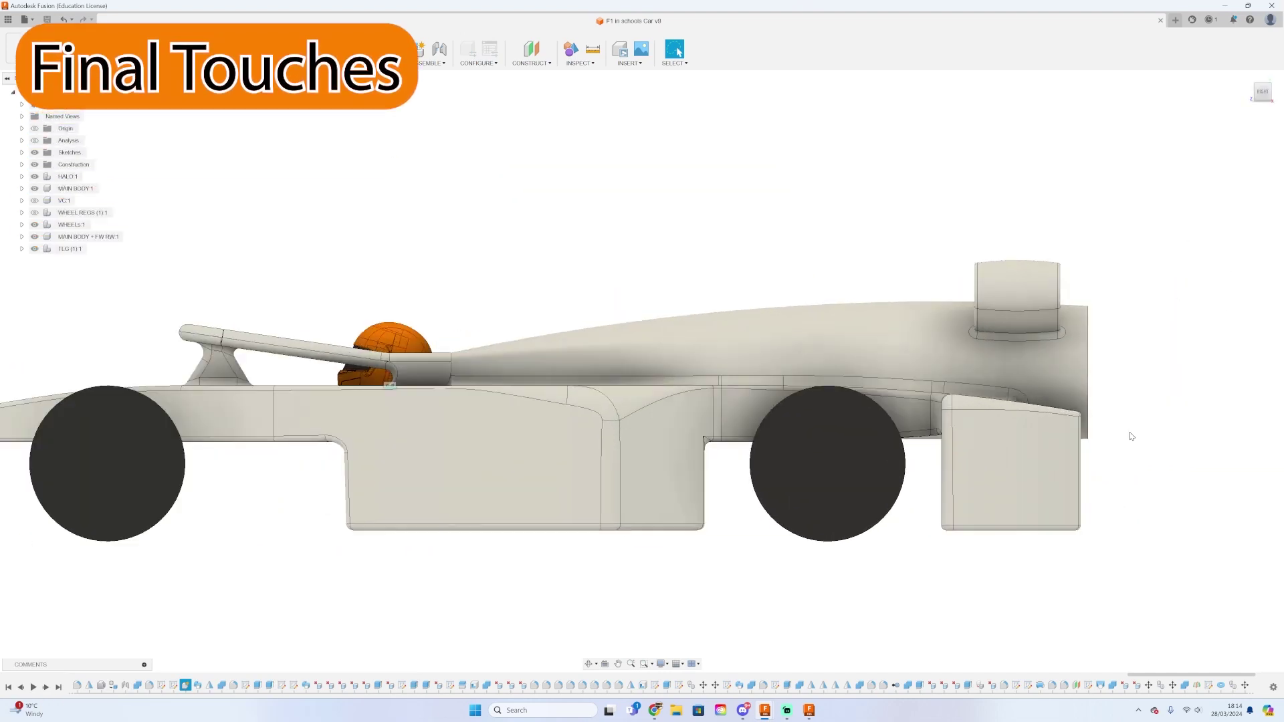
{"action": "scroll", "coordinate": [1143, 426], "scroll_direction": "down", "scroll_amount": 2}
{"action": "left_click", "coordinate": [1264, 108]}
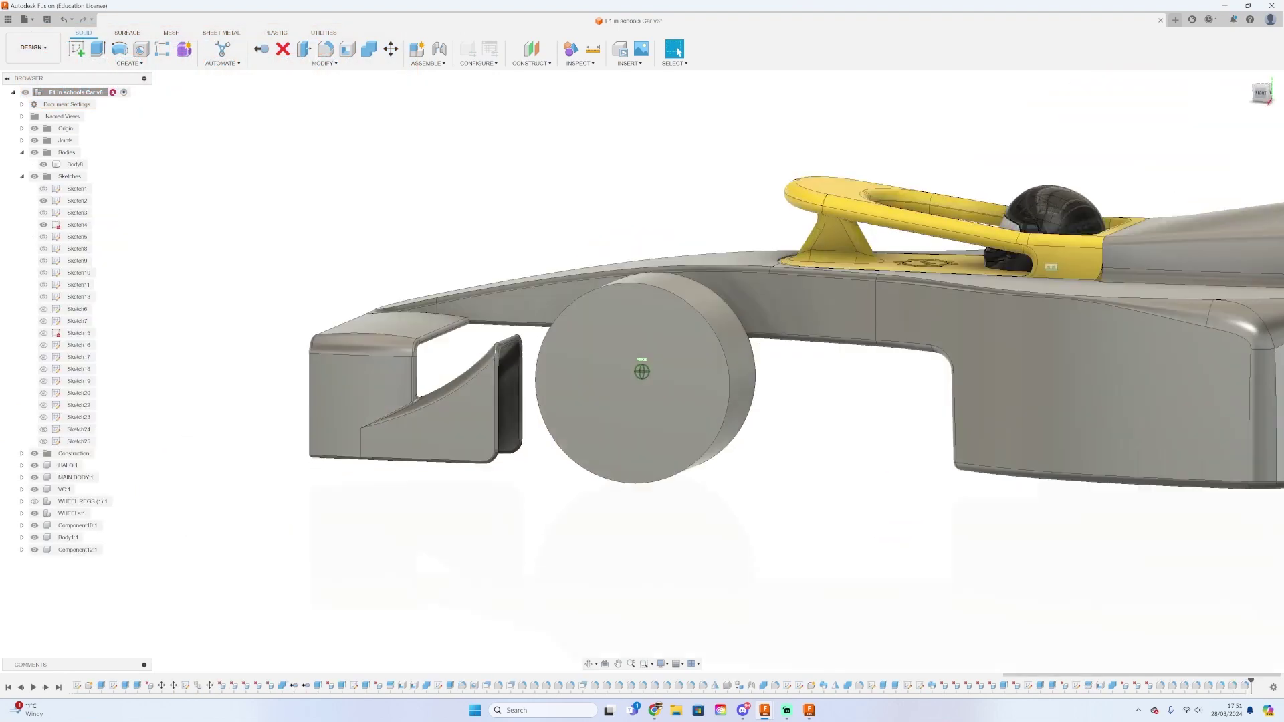
{"action": "scroll", "coordinate": [524, 359], "scroll_direction": "down", "scroll_amount": 3}
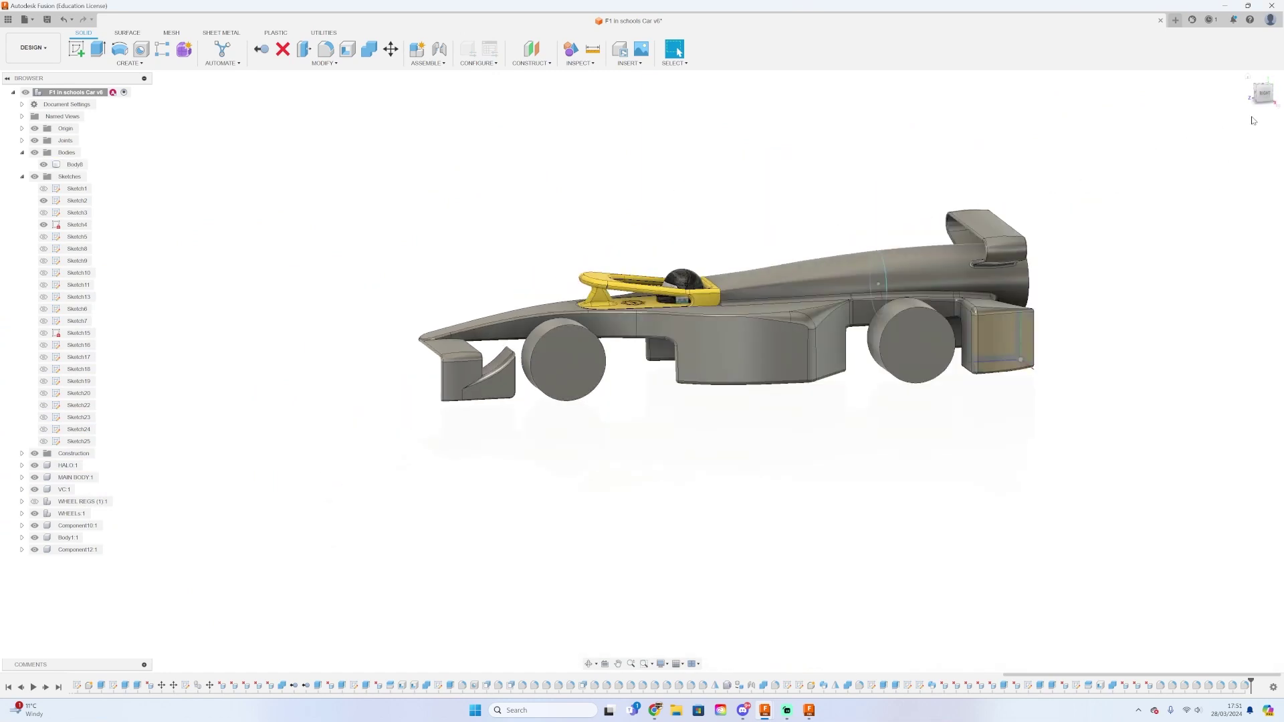
{"action": "mouse_move", "coordinate": [642, 371]}
{"action": "middle_mouse_down", "text": "shift"}
{"action": "mouse_move", "coordinate": [659, 364]}
{"action": "mouse_move", "coordinate": [641, 371]}
{"action": "middle_mouse_up", "text": "shift"}
{"action": "scroll", "coordinate": [747, 363], "scroll_direction": "up", "scroll_amount": 3}
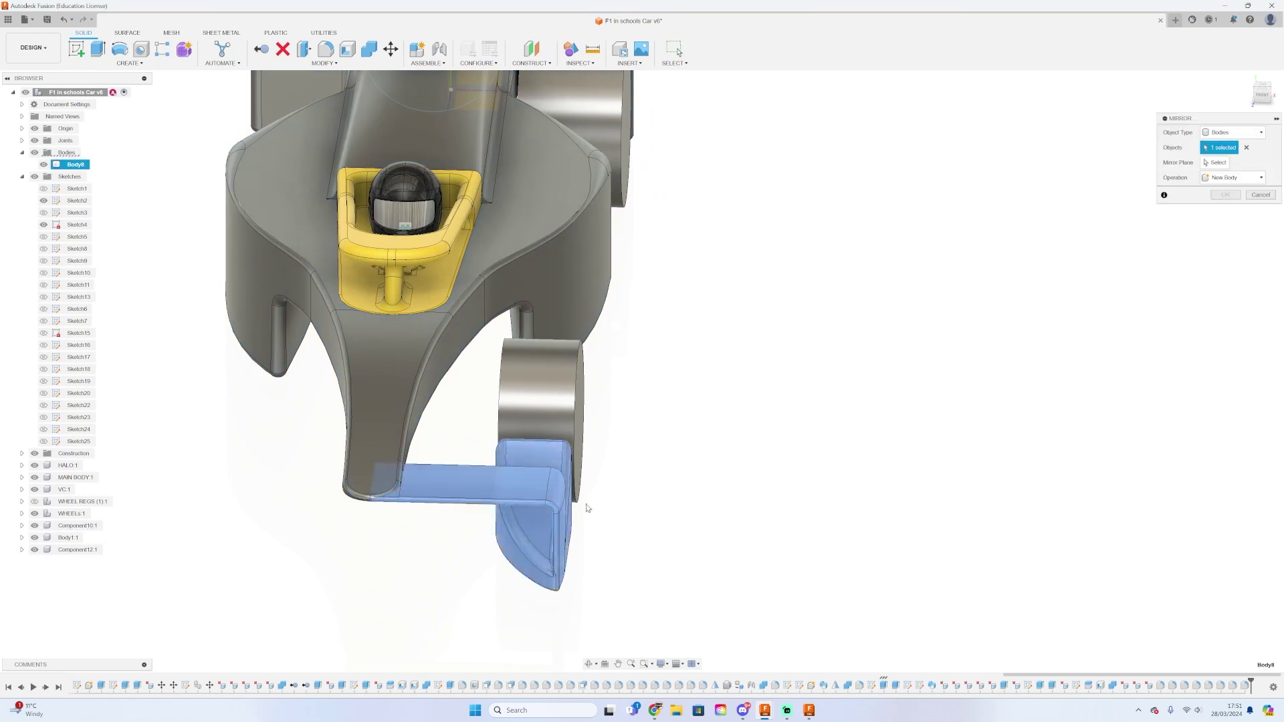
{"action": "left_click", "coordinate": [1262, 94]}
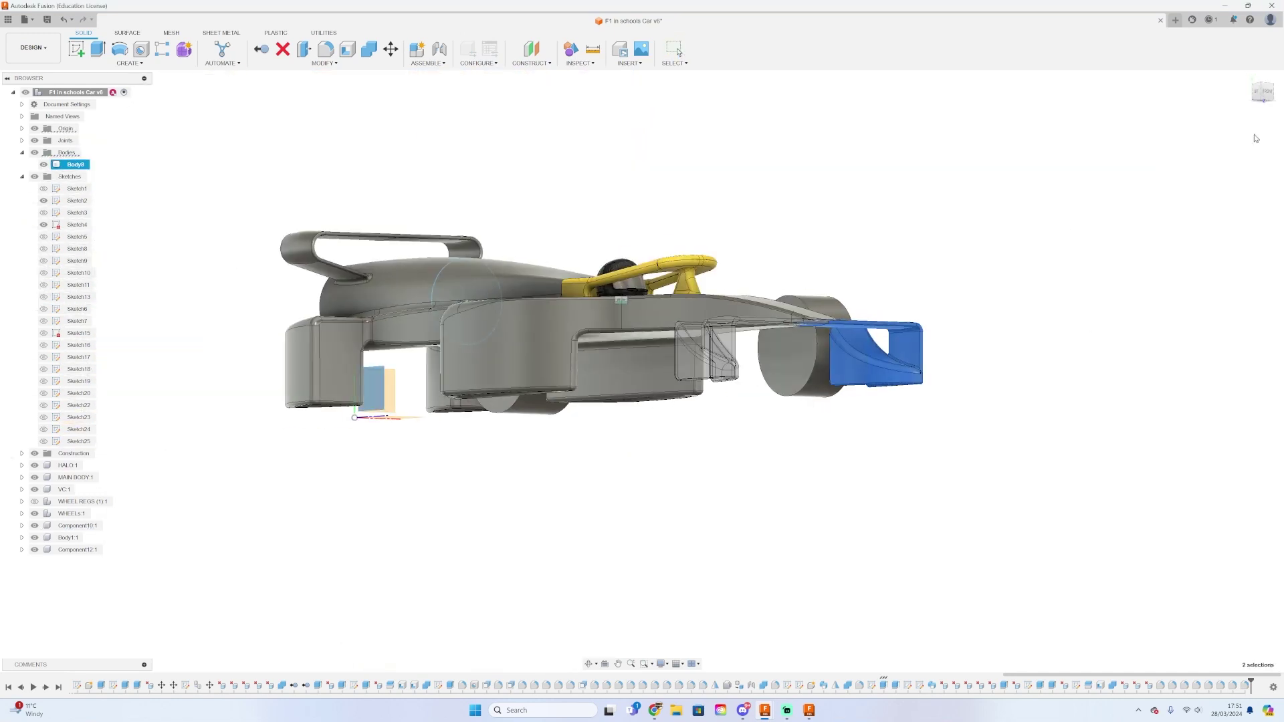
{"action": "left_click", "coordinate": [1252, 81]}
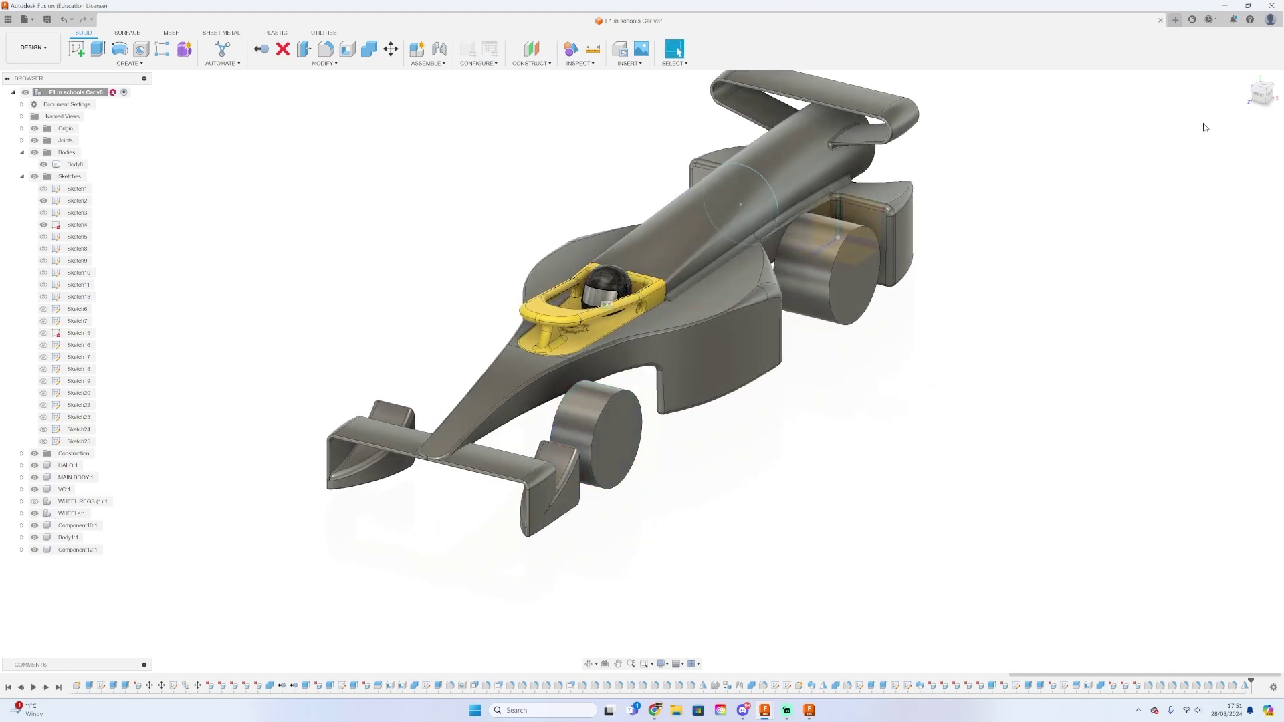
{"action": "left_click", "coordinate": [1260, 91]}
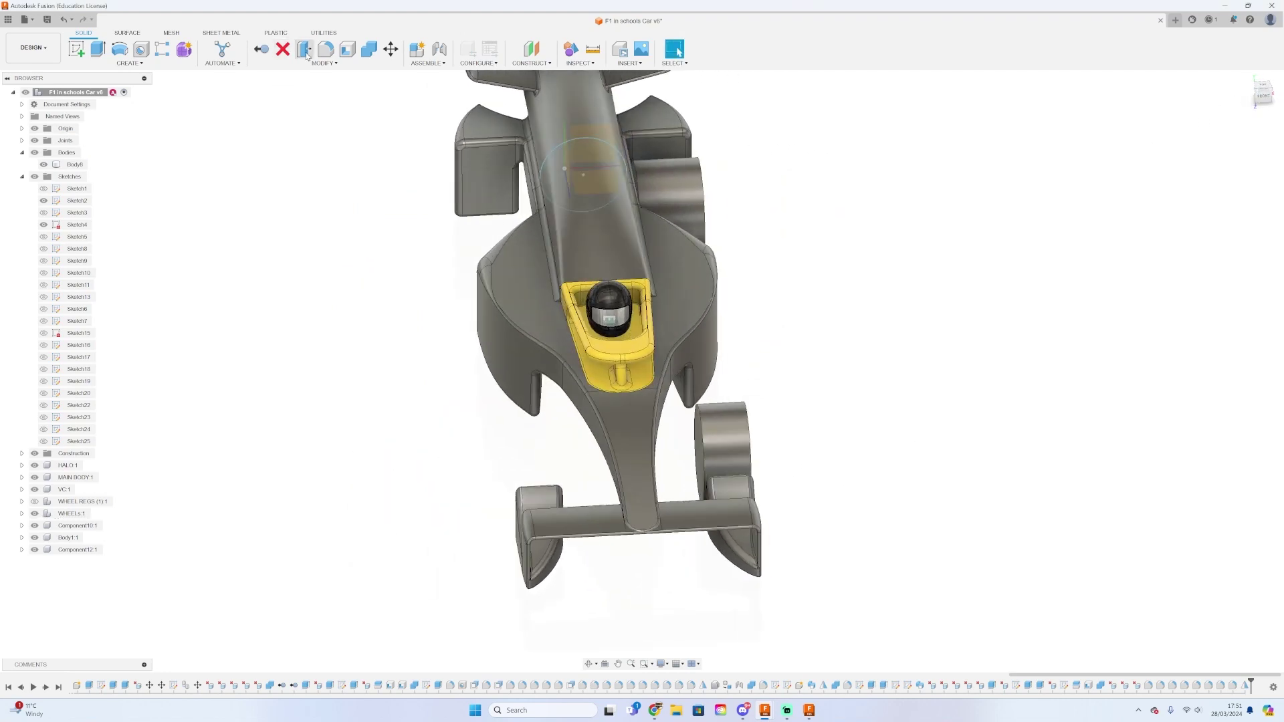
Shell the front wheel to 0.5 mm by removing its outer and inner faces.
{"action": "left_click", "coordinate": [352, 53]}
{"action": "scroll", "coordinate": [614, 221], "scroll_direction": "up", "scroll_amount": 4}
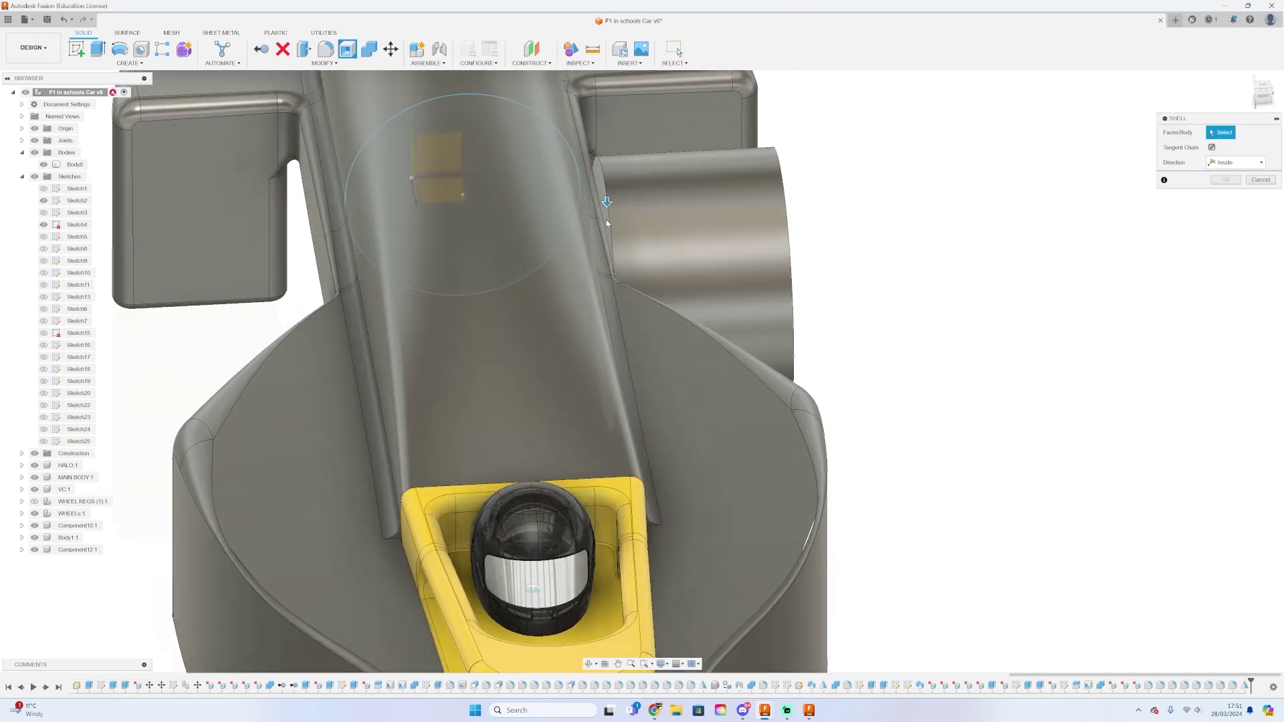
{"action": "left_click", "coordinate": [606, 220]}
{"action": "scroll", "coordinate": [736, 612], "scroll_direction": "up", "scroll_amount": 2}
{"action": "left_click", "coordinate": [730, 642]}
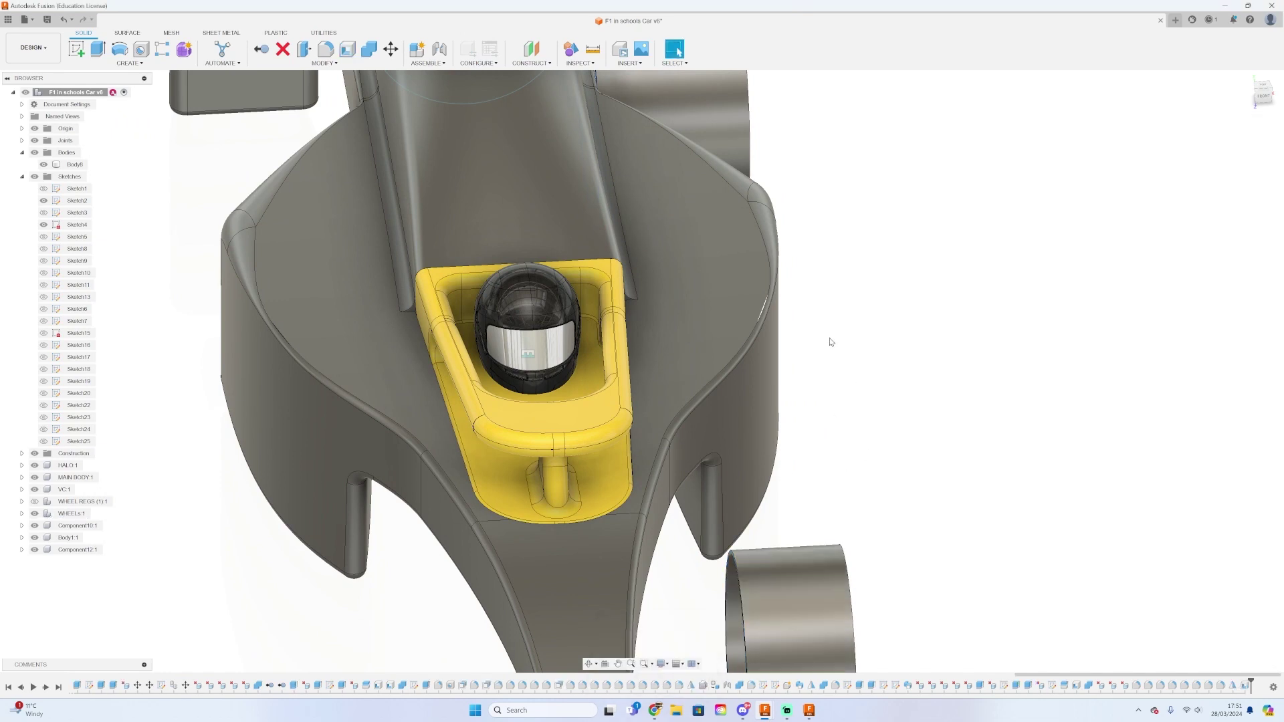
{"action": "scroll", "coordinate": [831, 341], "scroll_direction": "down", "scroll_amount": 2}
{"action": "middle_click_drag", "start_coordinate": [701, 489], "coordinate": [588, 327], "text": "shift"}
{"action": "scroll", "coordinate": [586, 322], "scroll_direction": "up", "scroll_amount": 5}
Sketch a 23.50 mm circle on the wheel face and extrude it 1 mm as Body11.
{"action": "left_click", "coordinate": [587, 322]}
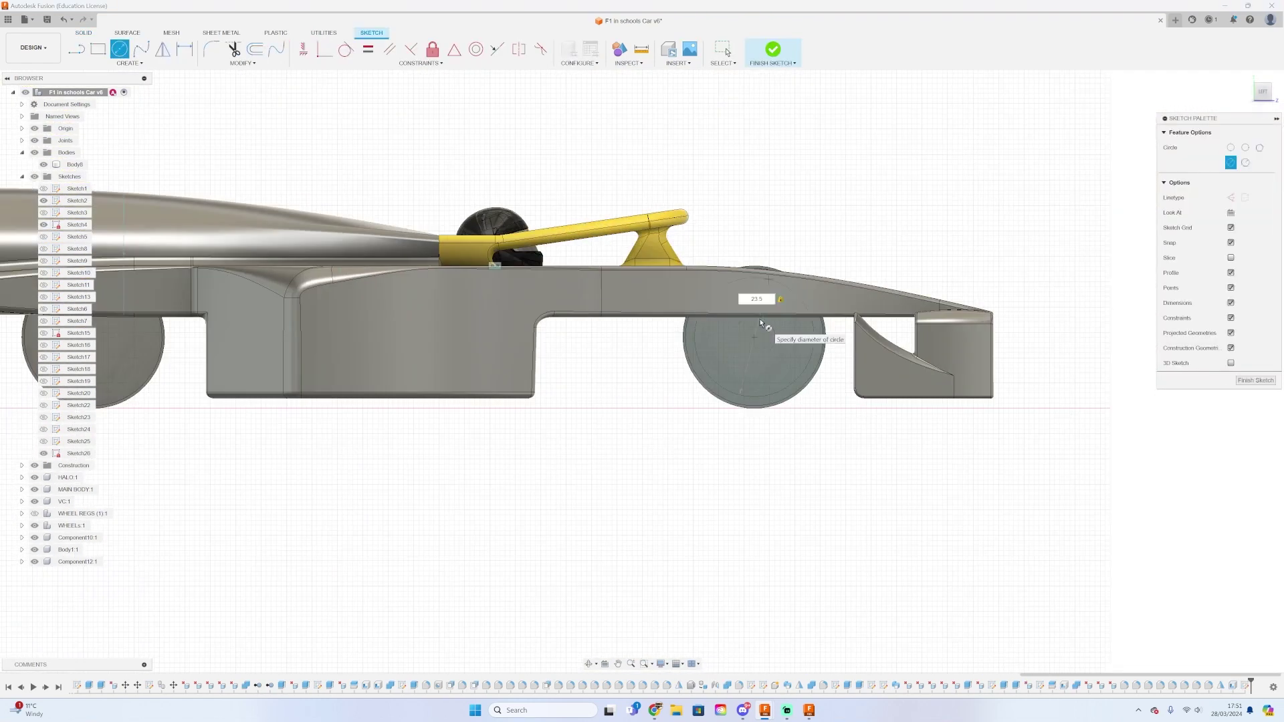
{"action": "key", "text": "Return"}
{"action": "key", "text": "Escape"}
{"action": "scroll", "coordinate": [797, 405], "scroll_direction": "up", "scroll_amount": 5}
{"action": "scroll", "coordinate": [667, 431], "scroll_direction": "up", "scroll_amount": 1}
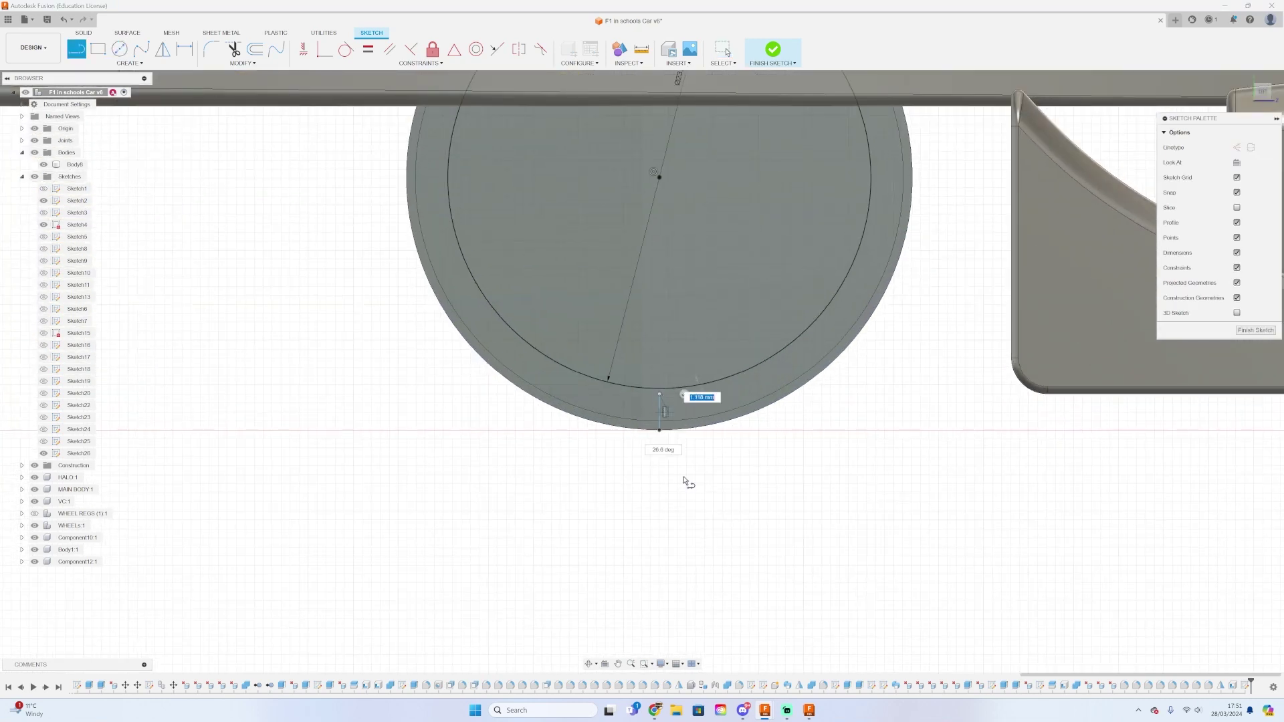
{"action": "scroll", "coordinate": [655, 332], "scroll_direction": "down", "scroll_amount": 3}
{"action": "left_click", "coordinate": [1255, 330]}
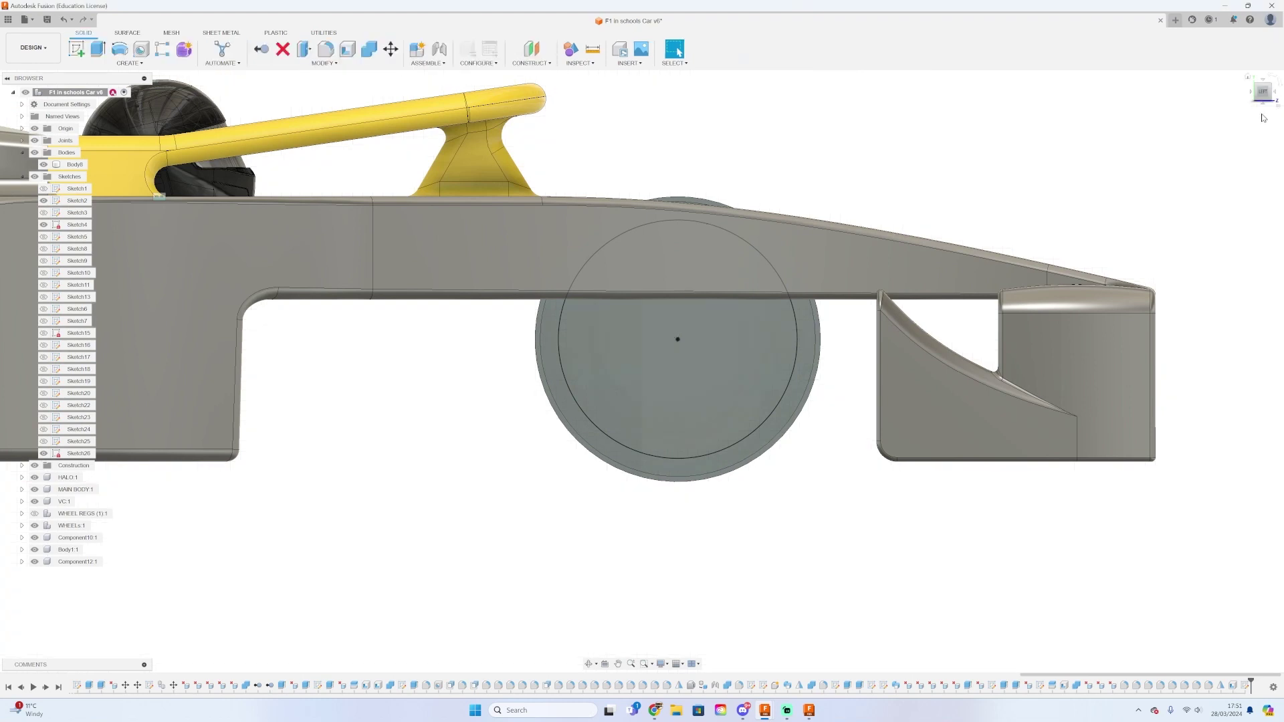
{"action": "mouse_move", "coordinate": [641, 371]}
{"action": "middle_mouse_down", "text": "shift"}
{"action": "mouse_move", "coordinate": [709, 361]}
{"action": "mouse_move", "coordinate": [671, 466]}
{"action": "middle_mouse_up", "text": "shift"}
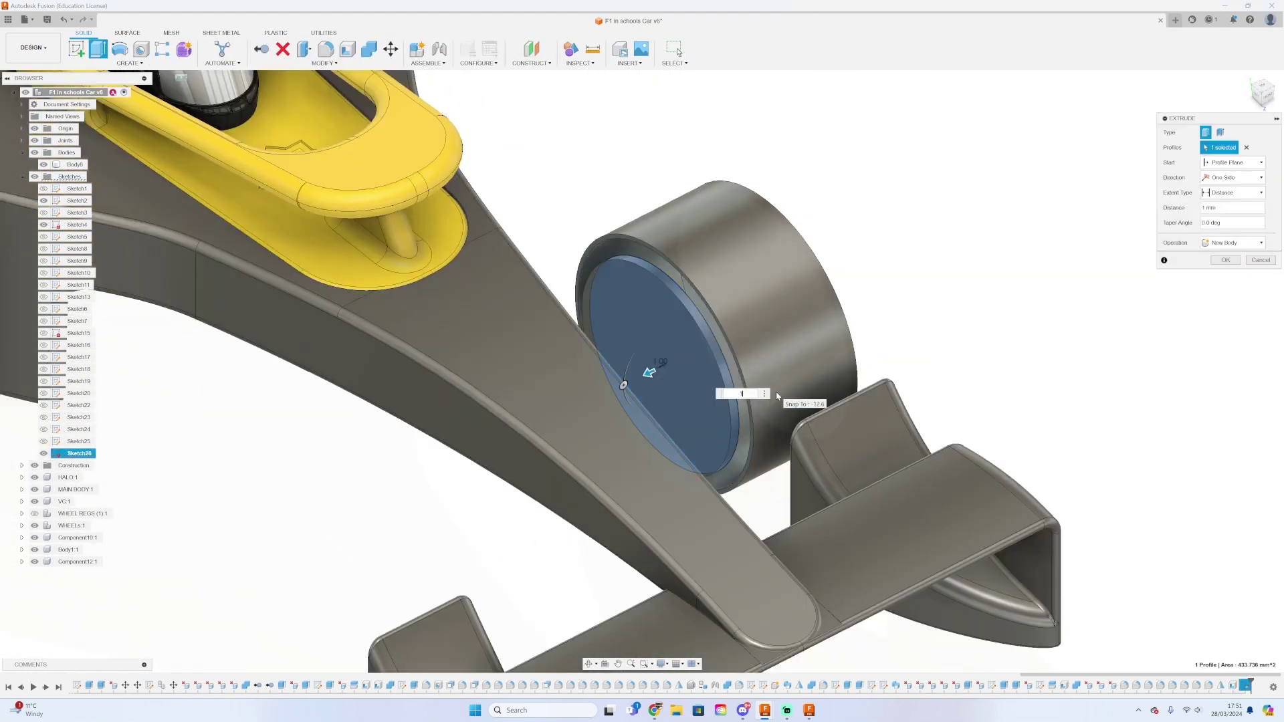
{"action": "key", "text": "Return"}
Start a new sketch on the side plane and turn to the car's left side.
{"action": "left_click", "coordinate": [771, 398]}
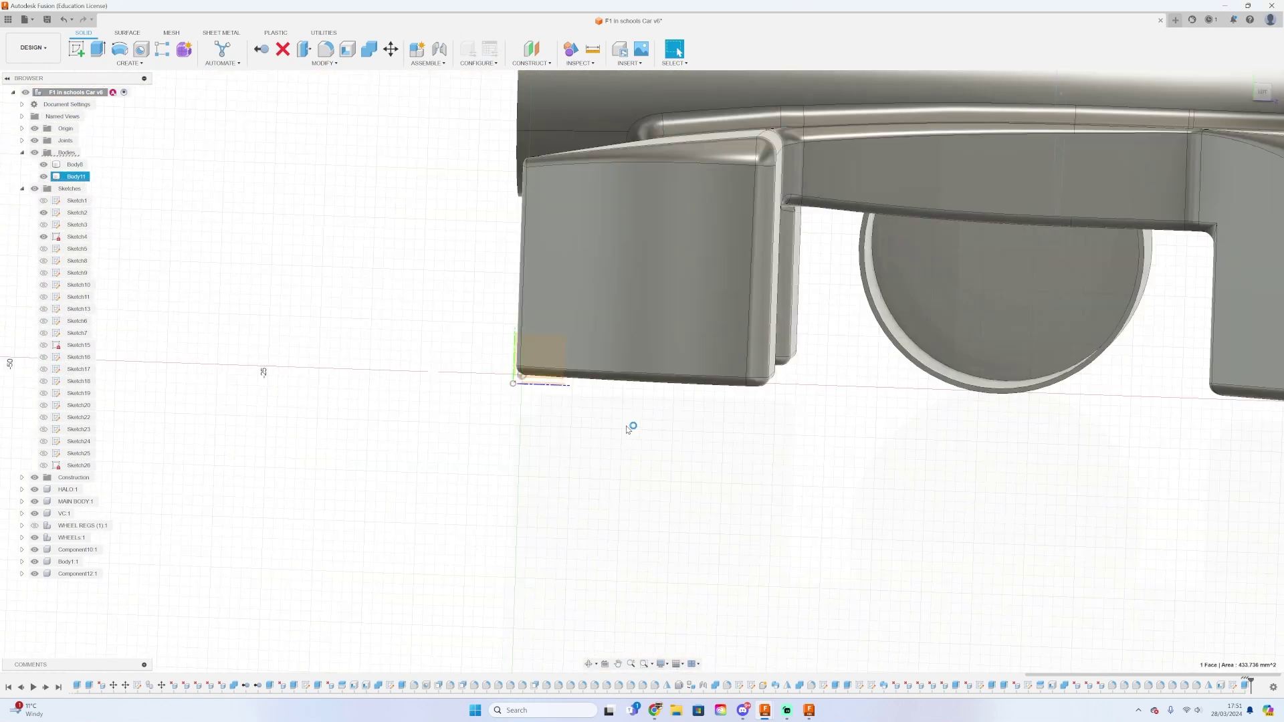
{"action": "scroll", "coordinate": [806, 380], "scroll_direction": "up", "scroll_amount": 5}
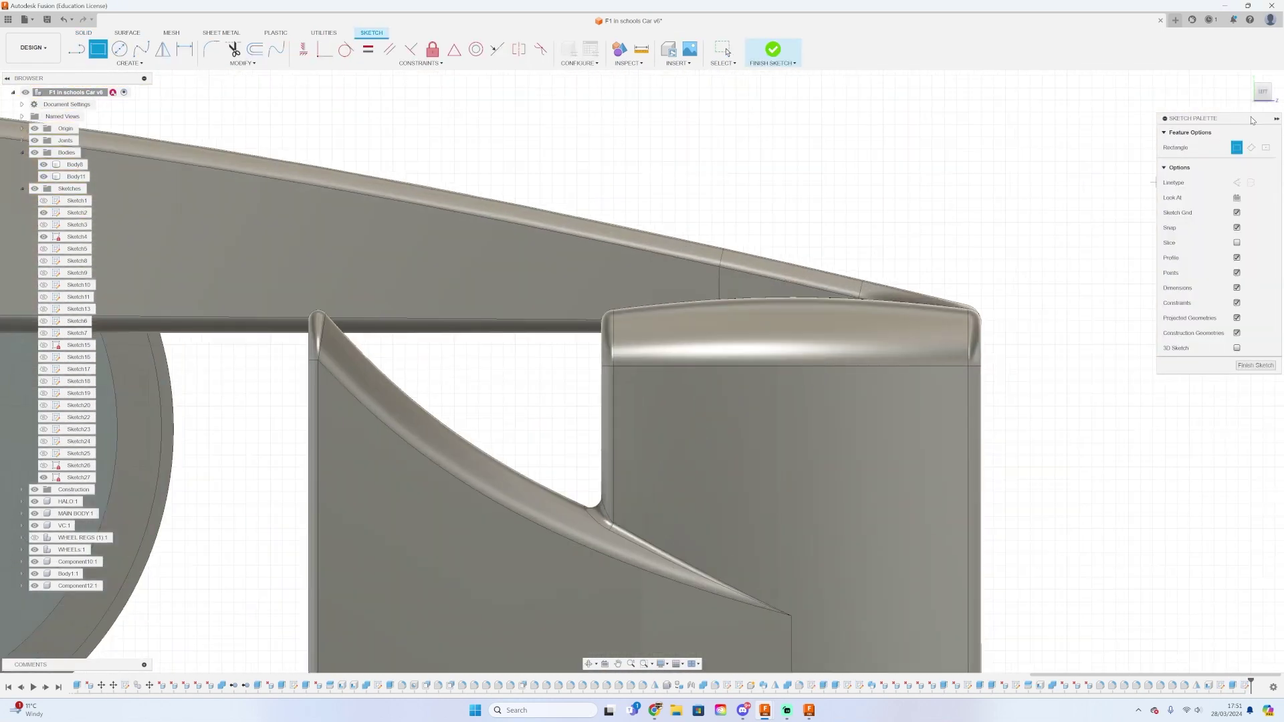
{"action": "key", "text": "Escape"}
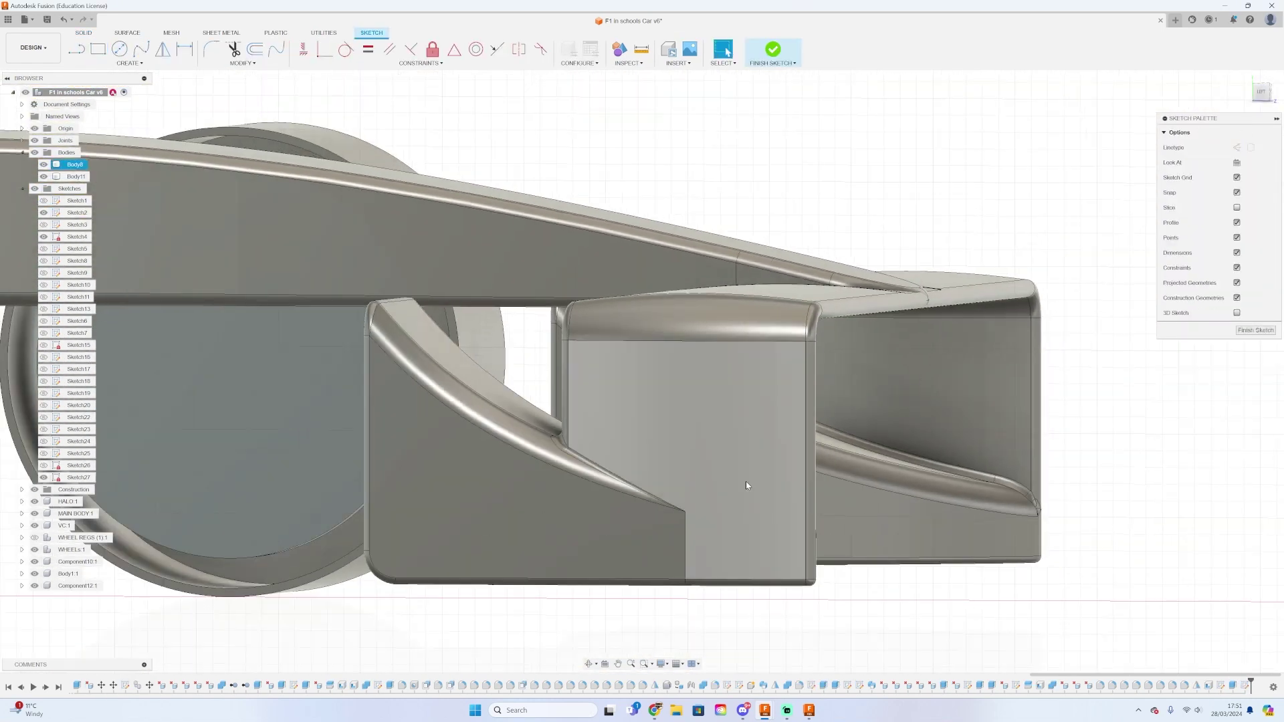
{"action": "left_click", "coordinate": [1082, 213]}
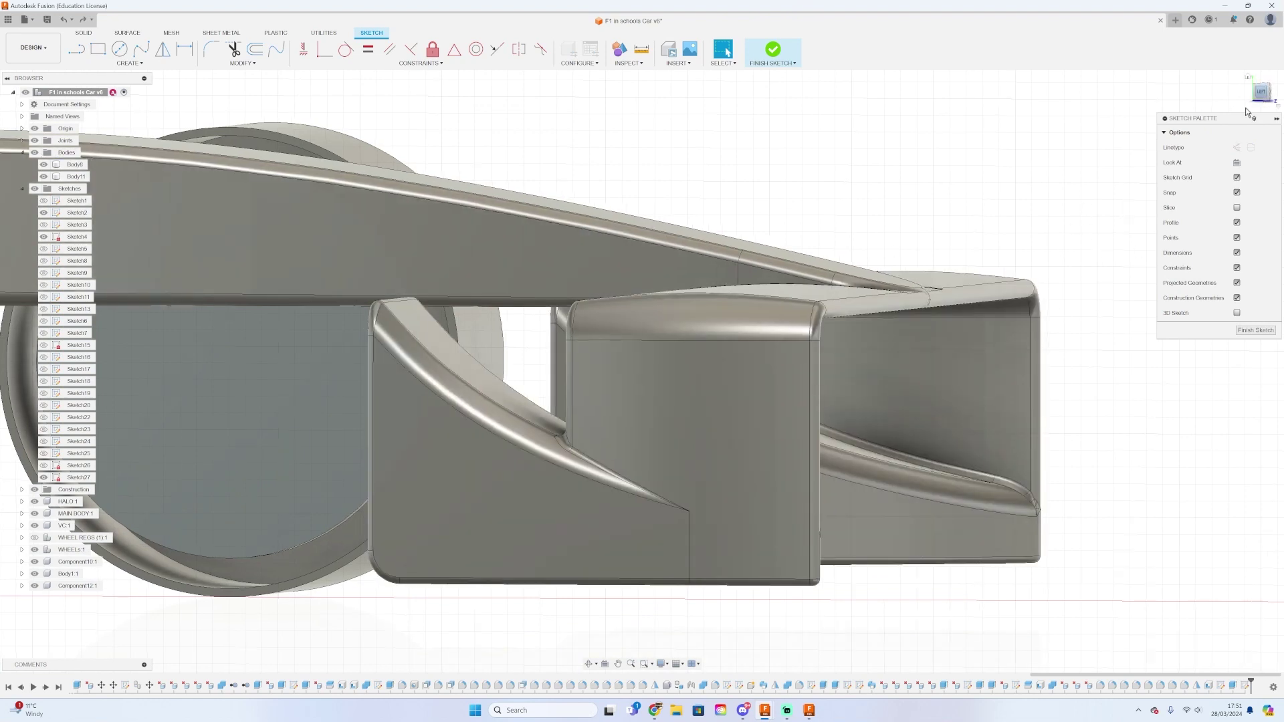
{"action": "scroll", "coordinate": [1031, 319], "scroll_direction": "up", "scroll_amount": 5}
{"action": "left_click", "coordinate": [1262, 91]}
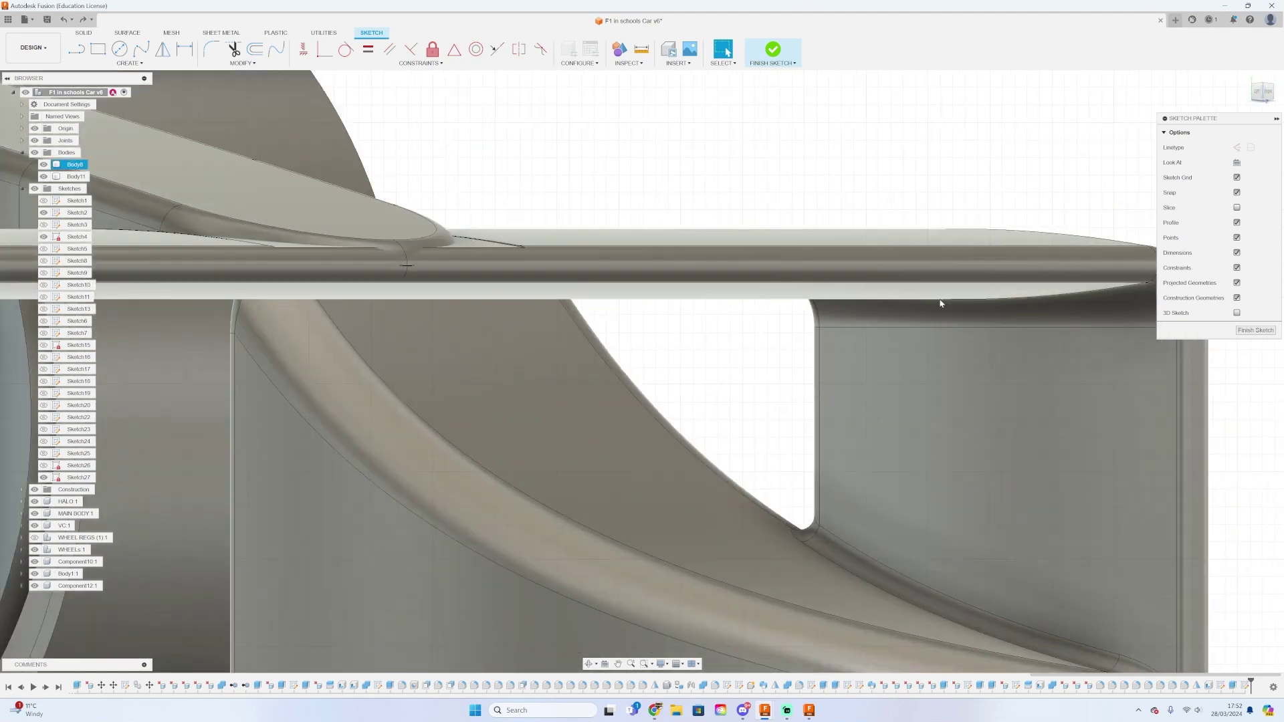
{"action": "scroll", "coordinate": [675, 296], "scroll_direction": "up", "scroll_amount": 3}
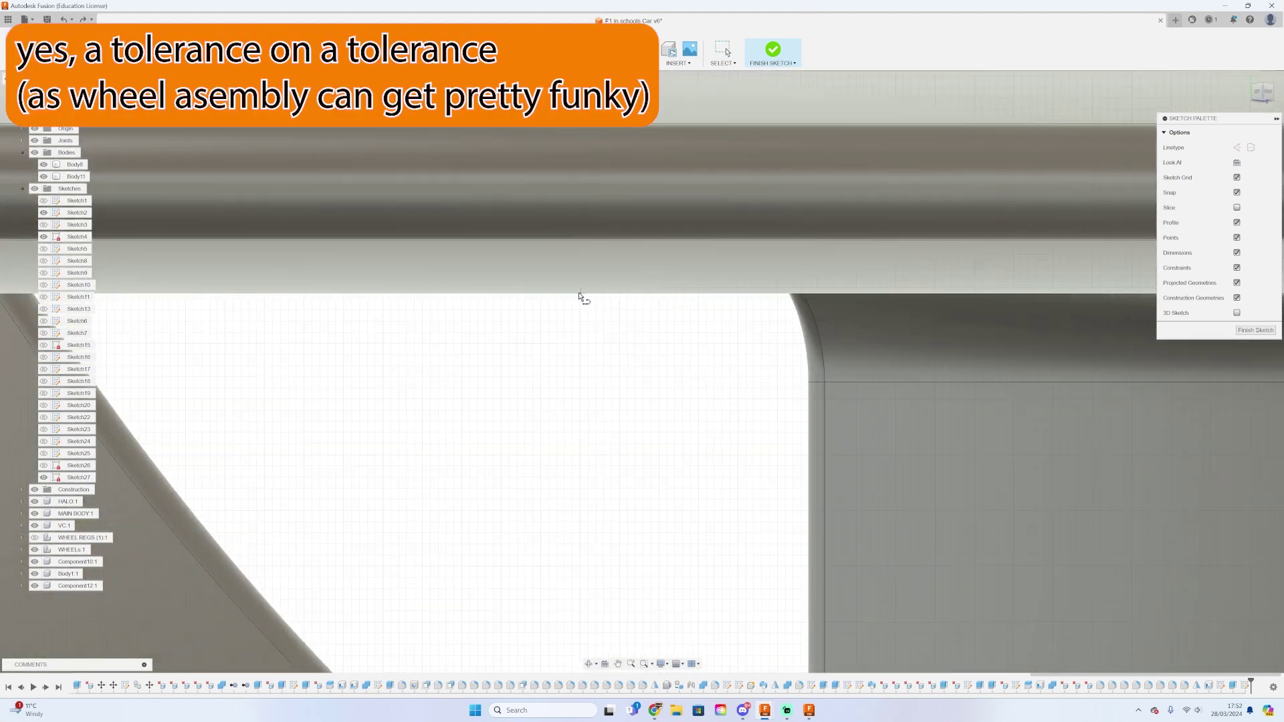
{"action": "scroll", "coordinate": [480, 305], "scroll_direction": "down", "scroll_amount": 5}
{"action": "scroll", "coordinate": [594, 371], "scroll_direction": "up", "scroll_amount": 8}
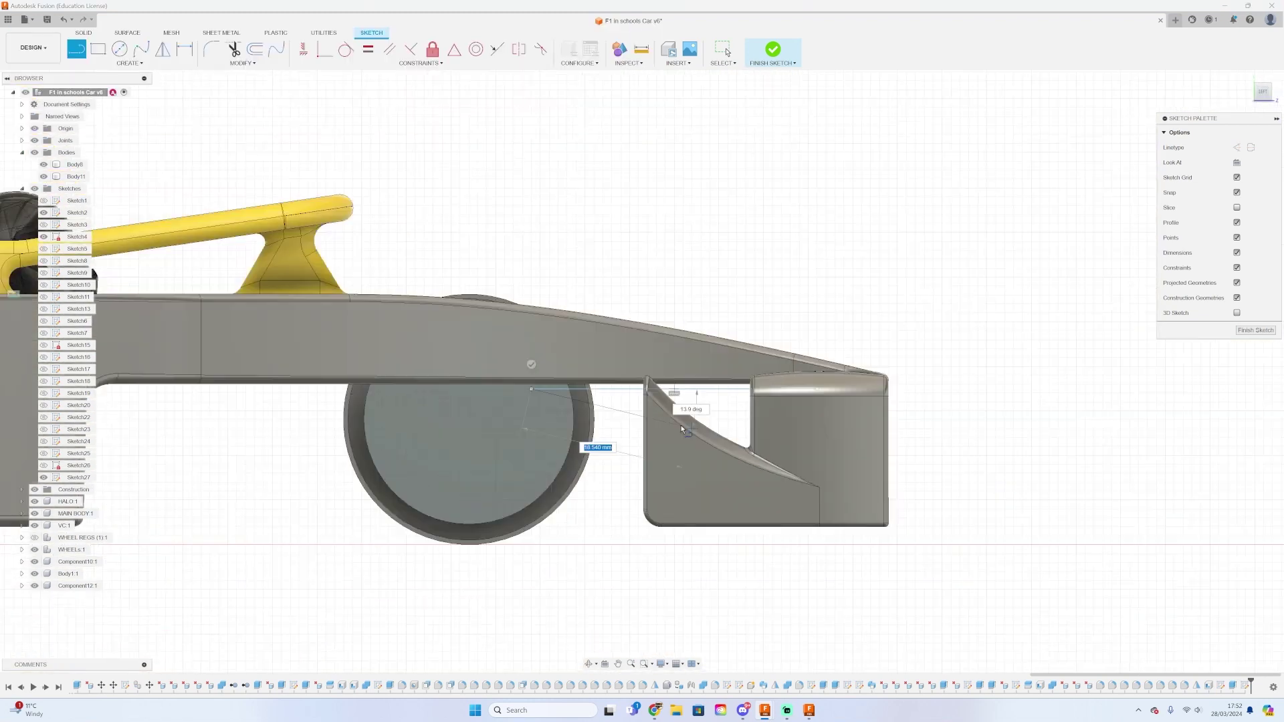
Draw a 15.00 mm line to close Sketch27 and select its profile for Body12.
{"action": "key", "text": "l"}
{"action": "middle_click_drag", "start_coordinate": [588, 331], "coordinate": [805, 391]}
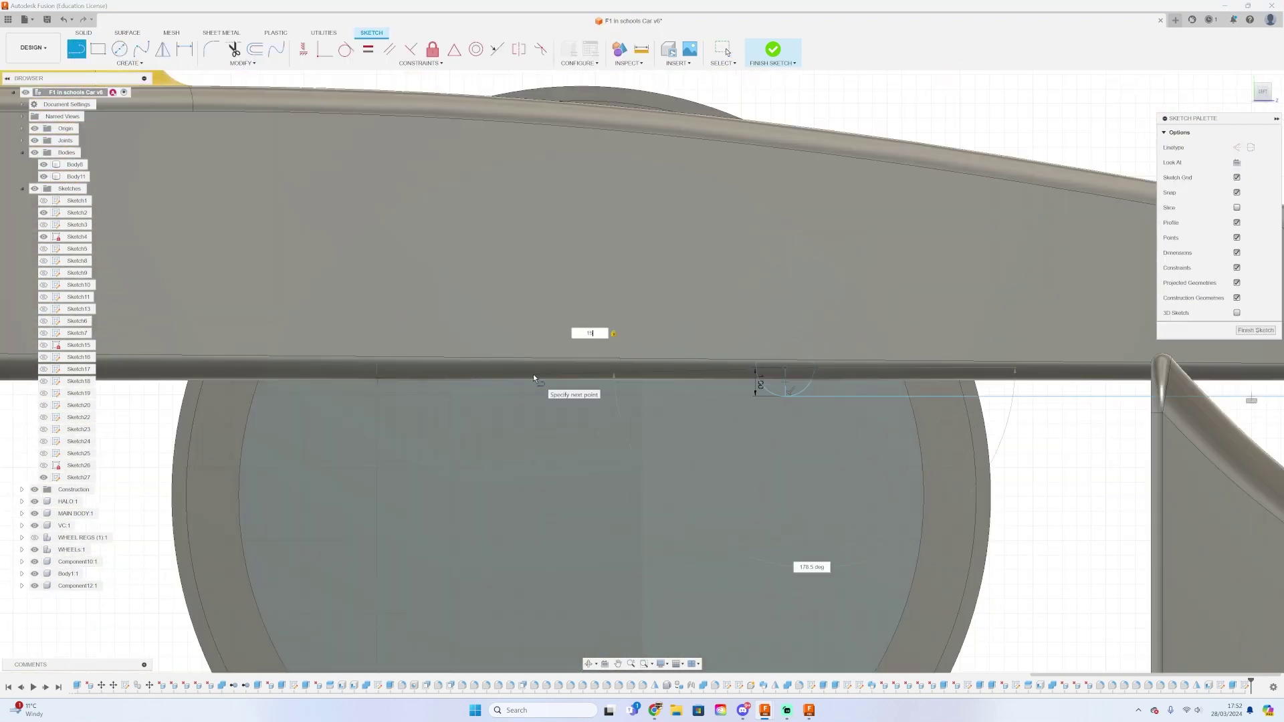
{"action": "key", "text": "Return"}
{"action": "key", "text": "Escape"}
{"action": "scroll", "coordinate": [521, 383], "scroll_direction": "up", "scroll_amount": 2}
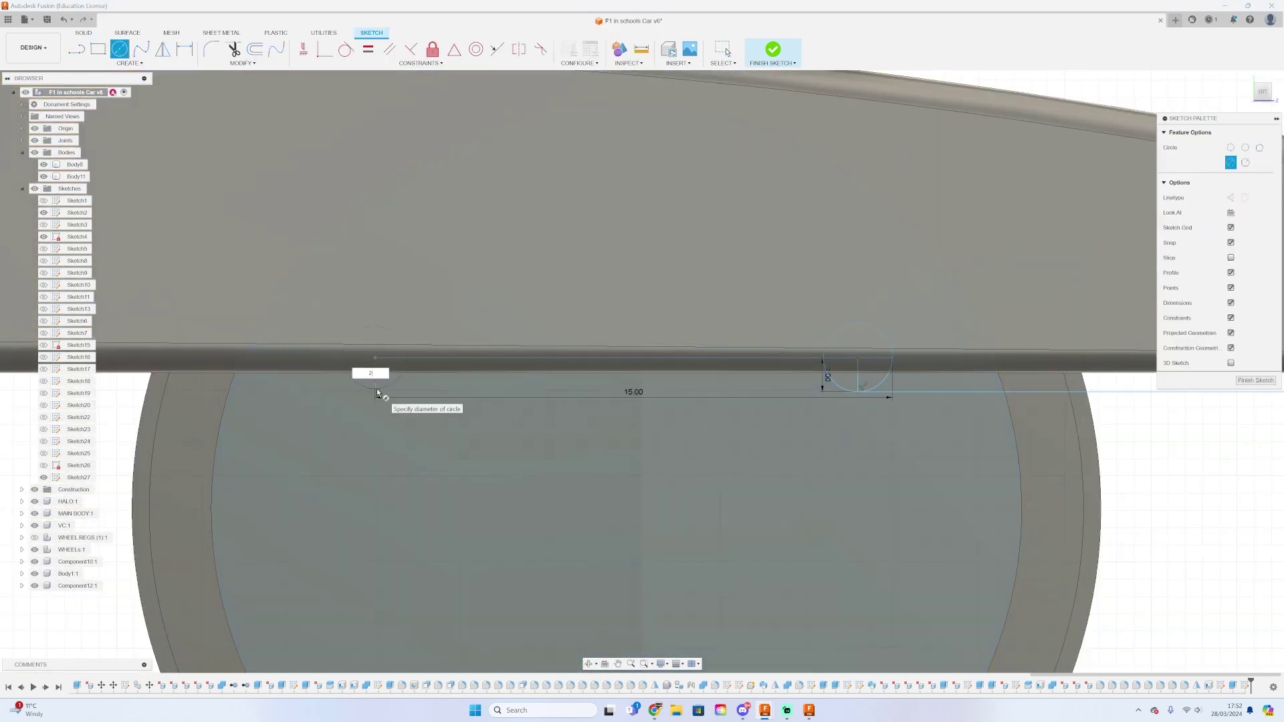
{"action": "key", "text": "Escape"}
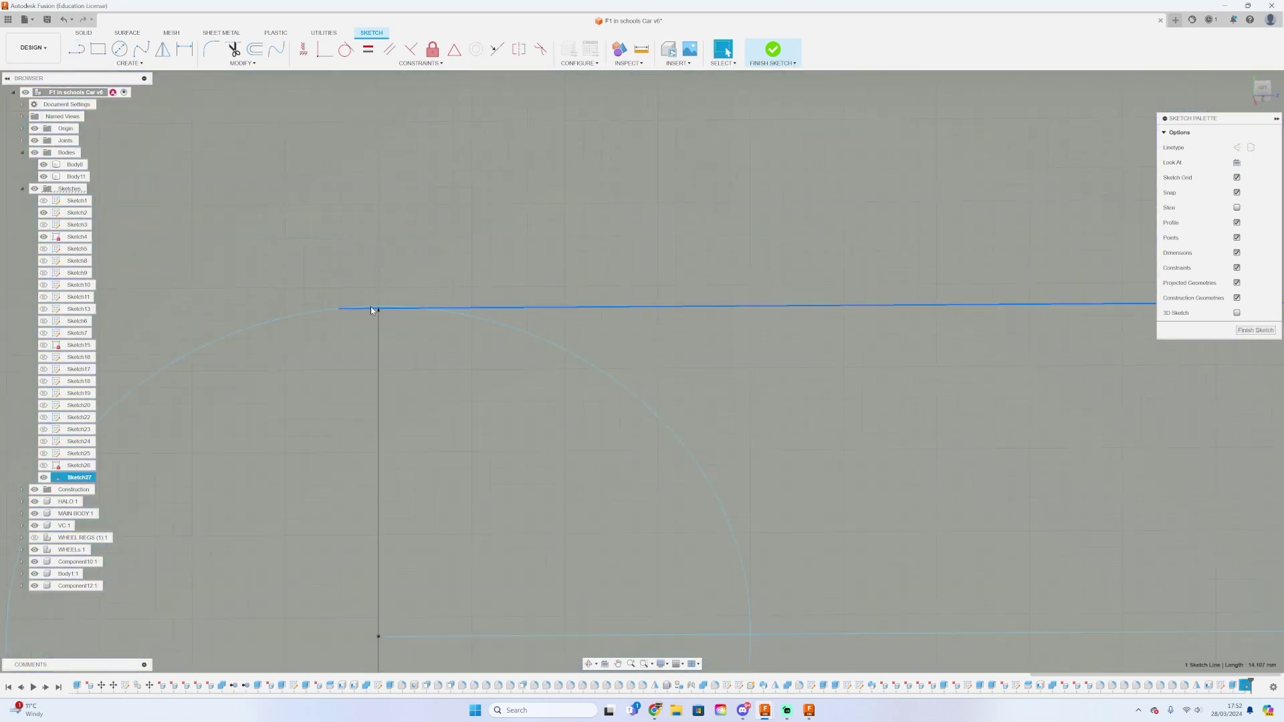
{"action": "scroll", "coordinate": [370, 306], "scroll_direction": "up", "scroll_amount": 3}
{"action": "left_click", "coordinate": [788, 340]}
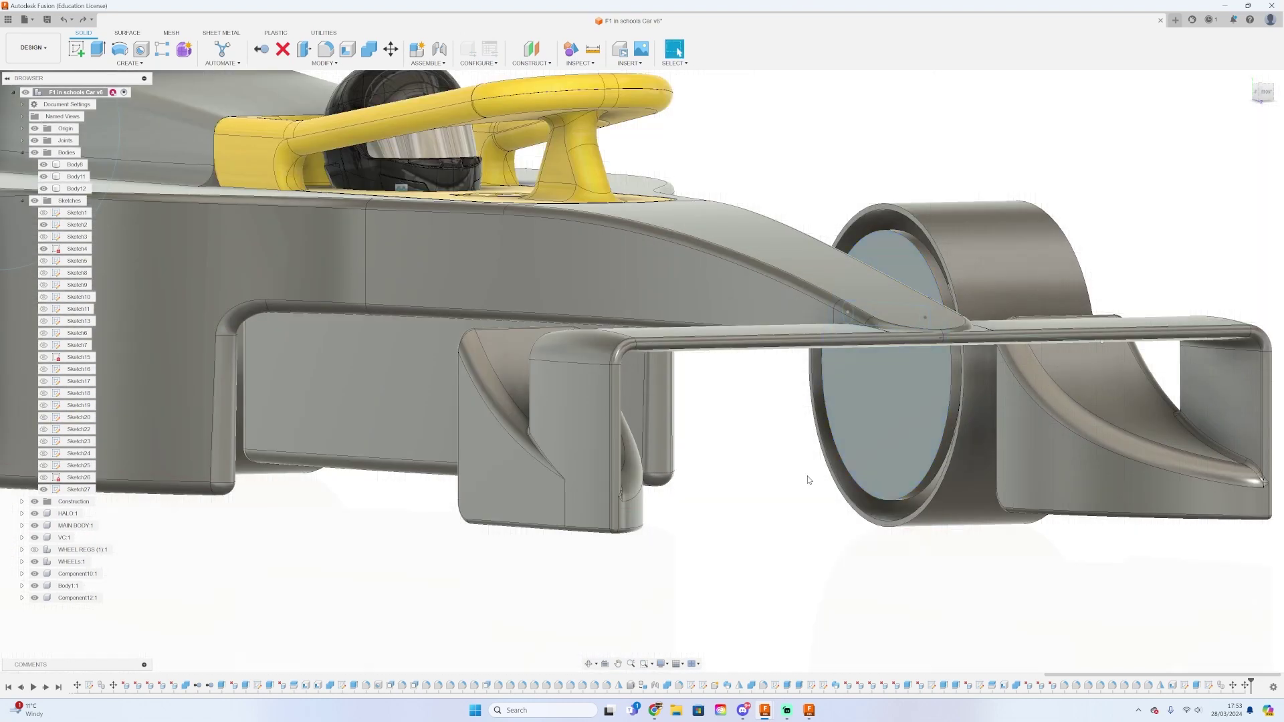
Sketch the sweep path on a side face of the car and finish the sketch.
{"action": "middle_click_drag", "start_coordinate": [809, 480], "coordinate": [959, 403], "text": "shift"}
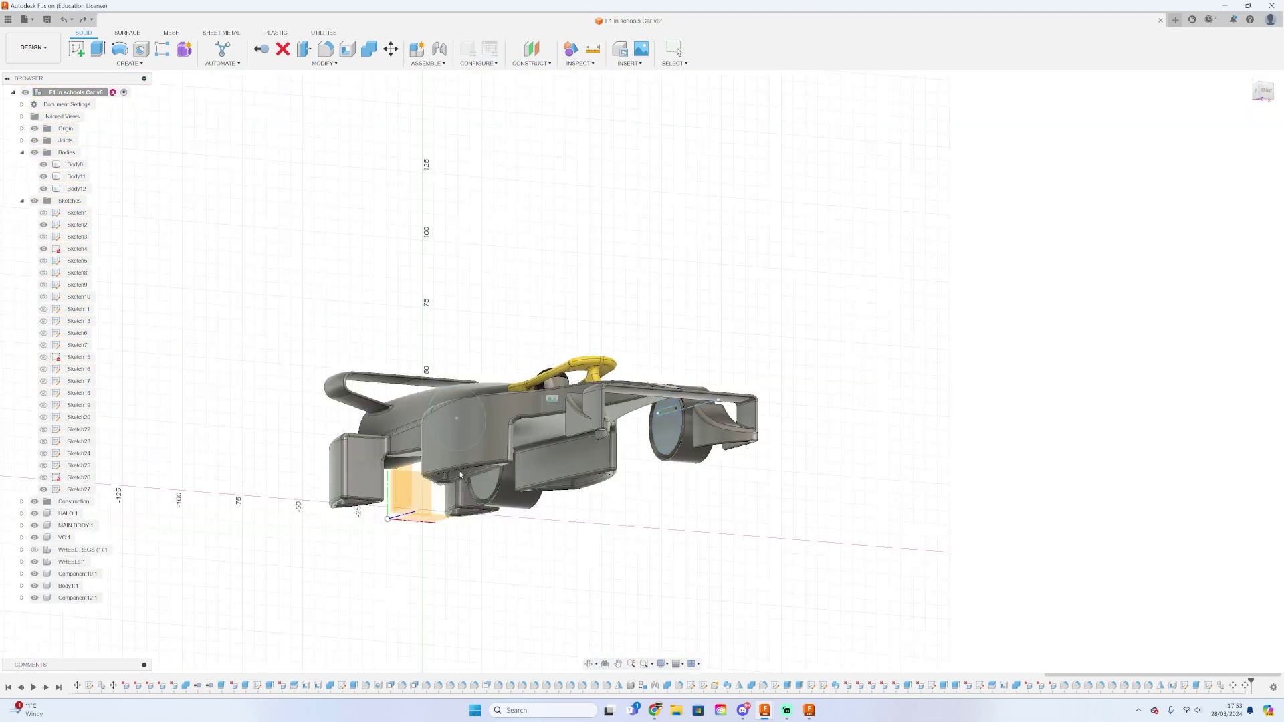
{"action": "left_click", "coordinate": [401, 502]}
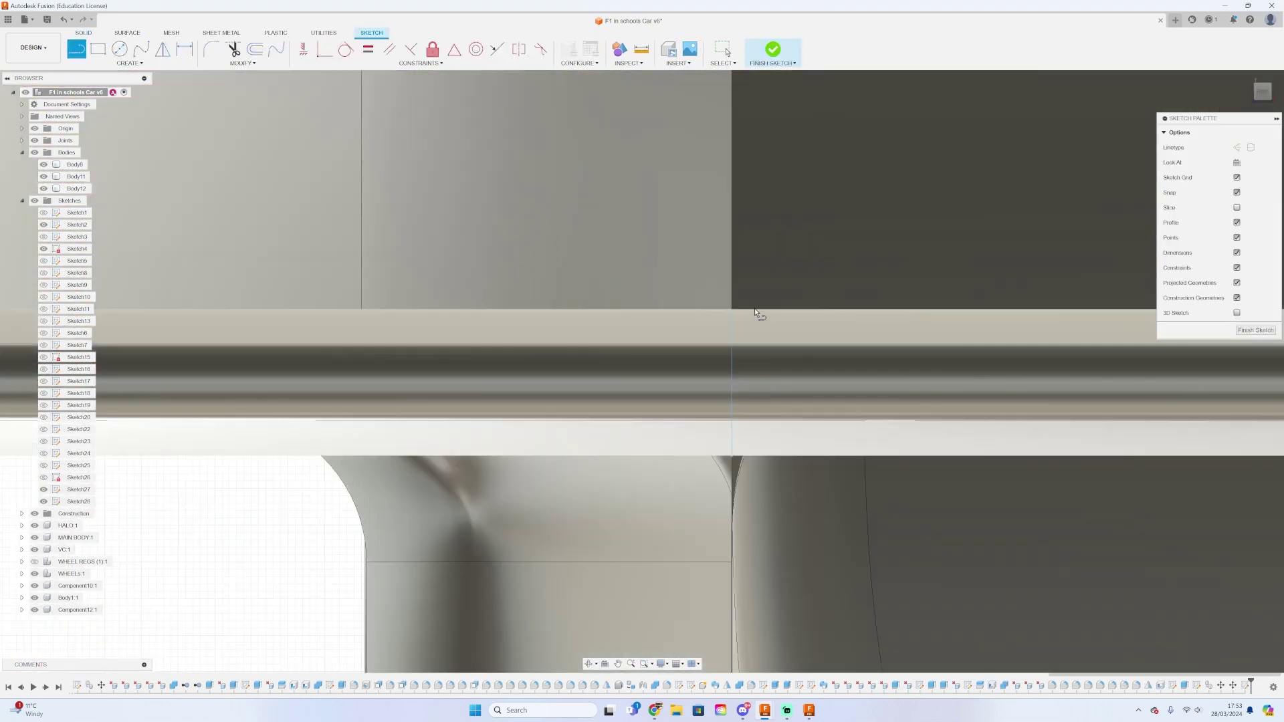
{"action": "middle_click_drag", "start_coordinate": [756, 313], "coordinate": [1266, 86], "text": "shift"}
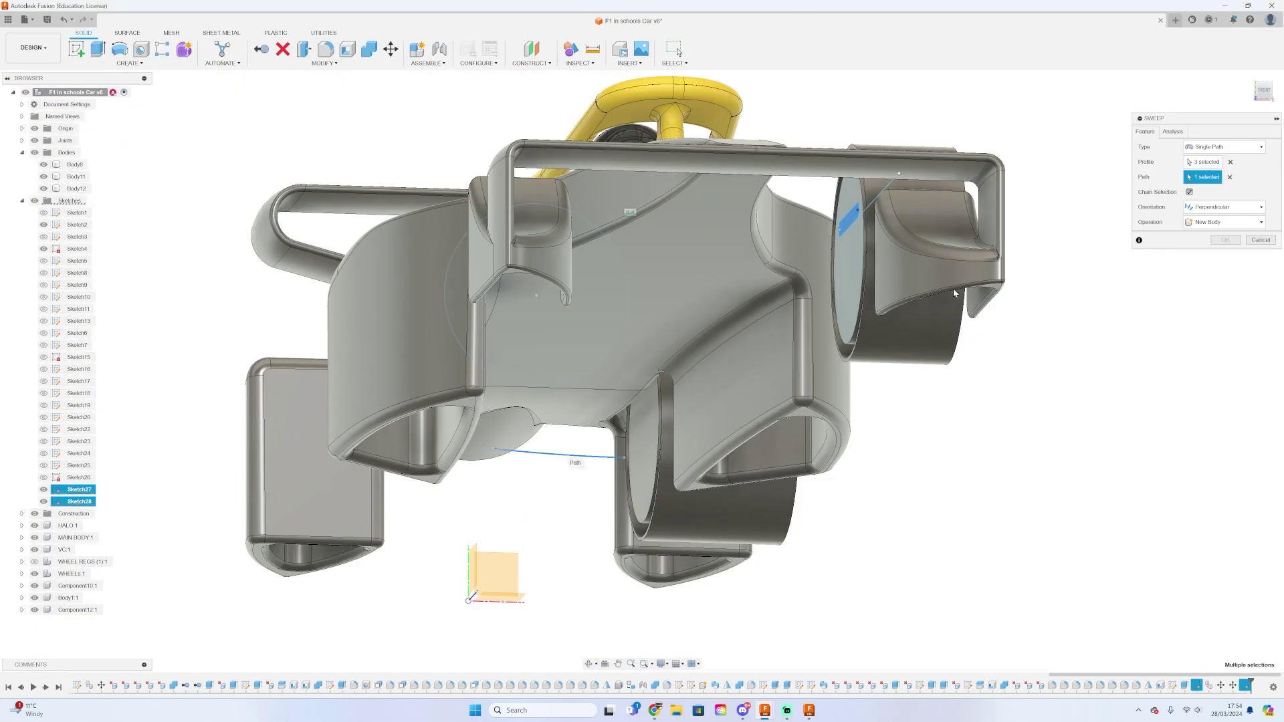
{"action": "left_click", "coordinate": [1263, 91]}
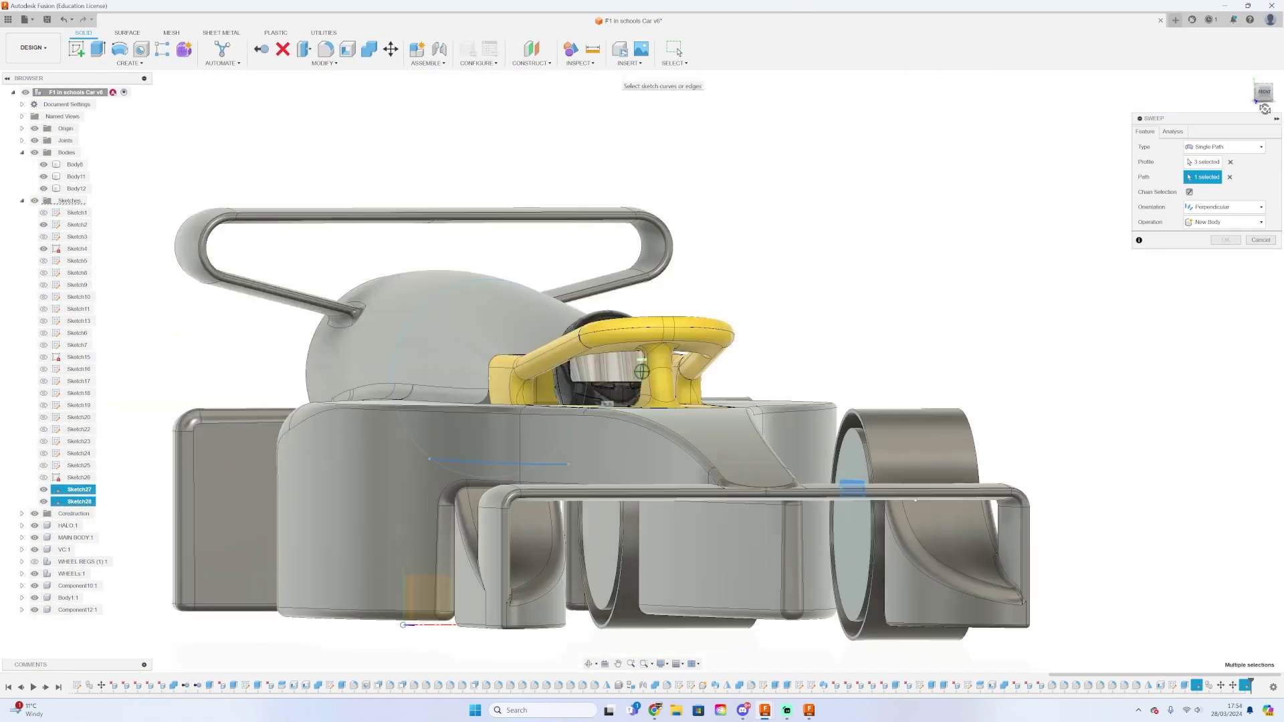
{"action": "left_click", "coordinate": [1264, 108]}
{"action": "scroll", "coordinate": [669, 401], "scroll_direction": "up", "scroll_amount": 5}
{"action": "key", "text": "Escape"}
Set up a sweep along the path with Perpendicular orientation.
{"action": "left_click", "coordinate": [129, 63]}
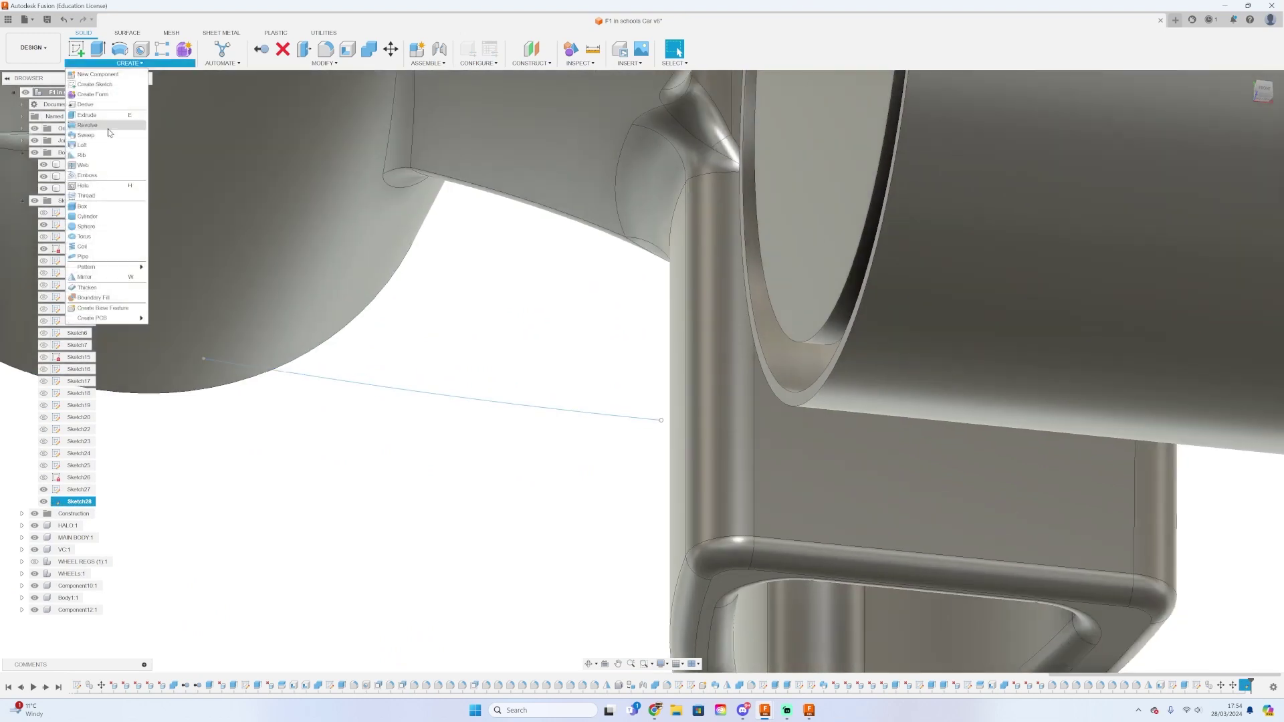
{"action": "left_click", "coordinate": [109, 135]}
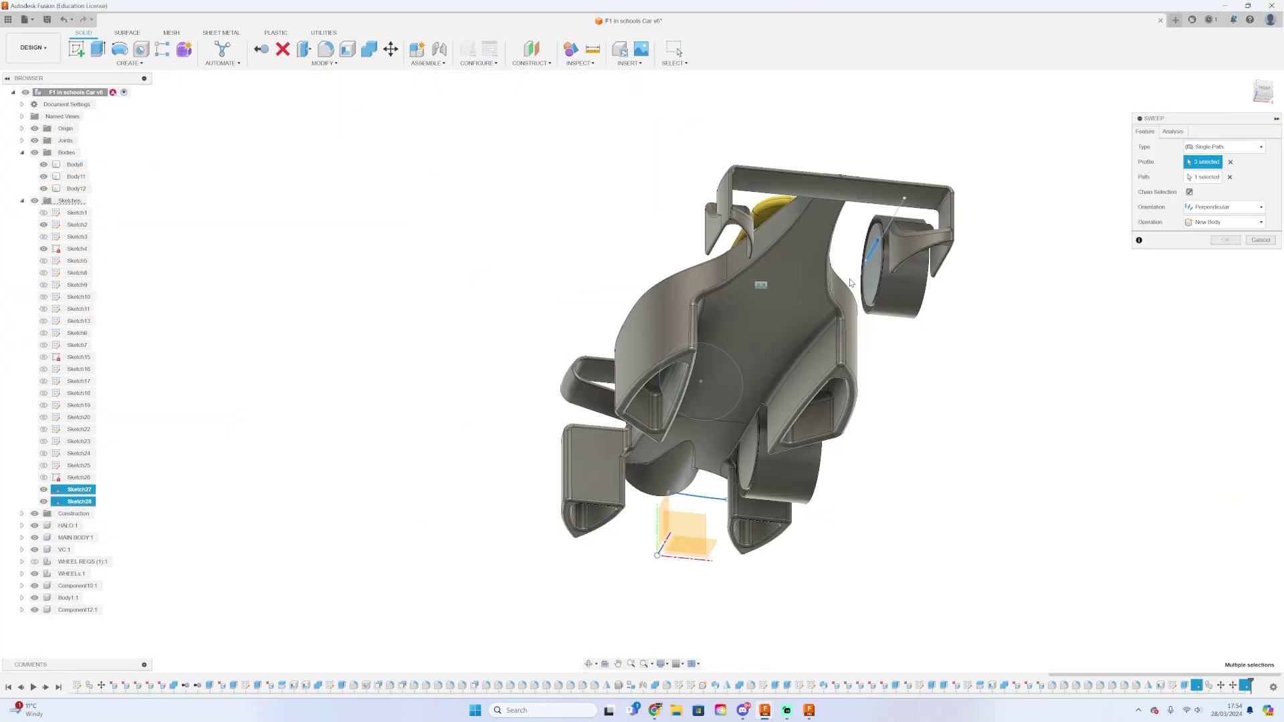
{"action": "left_click", "coordinate": [1212, 207]}
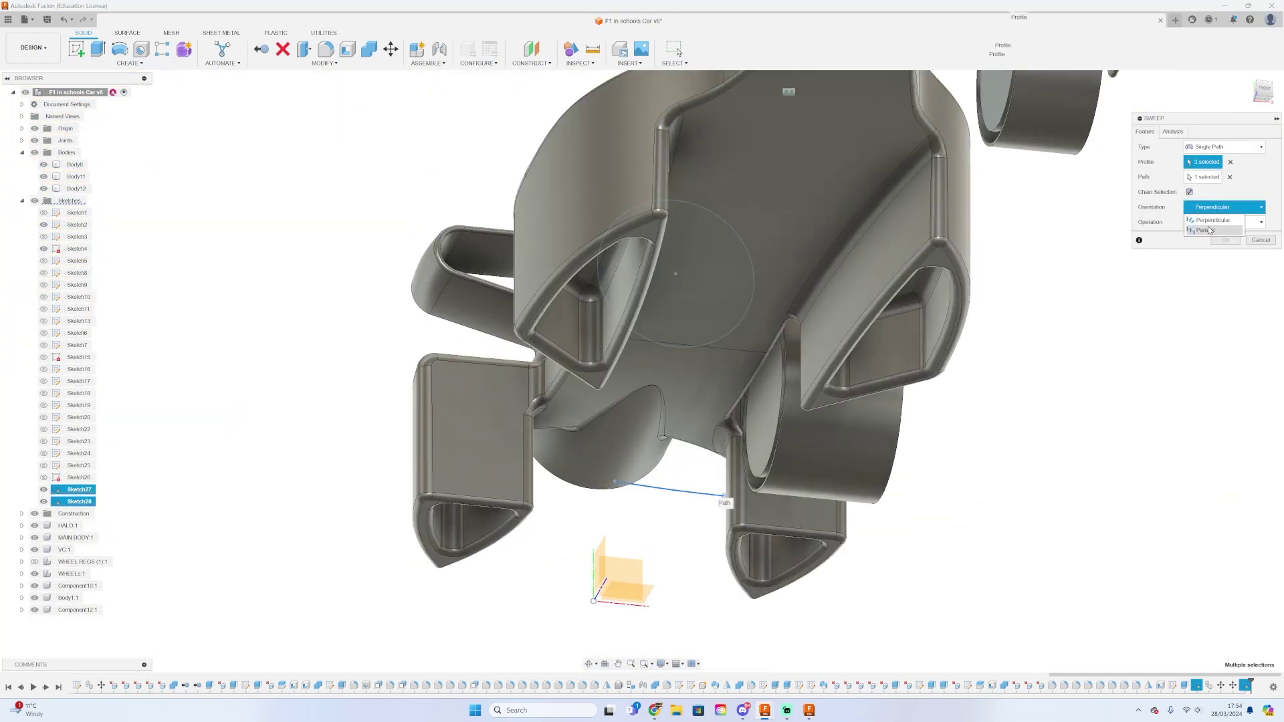
{"action": "left_click", "coordinate": [1263, 87]}
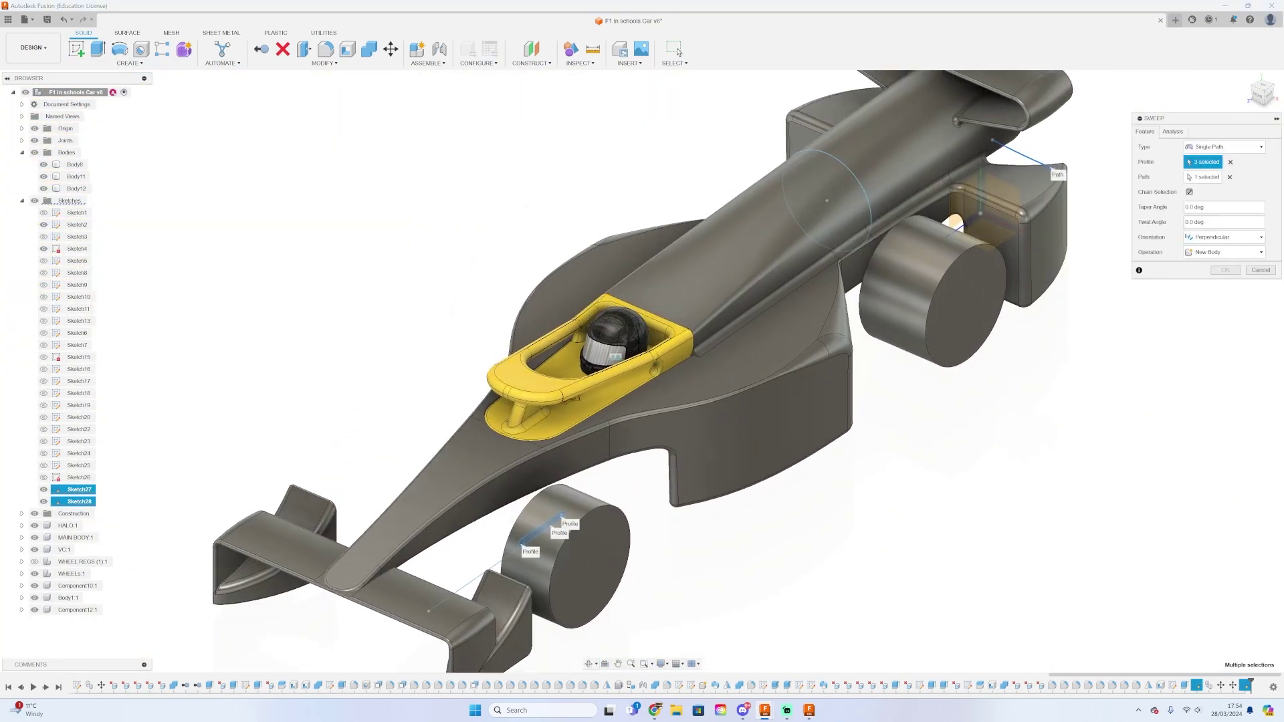
{"action": "scroll", "coordinate": [542, 550], "scroll_direction": "up", "scroll_amount": 4}
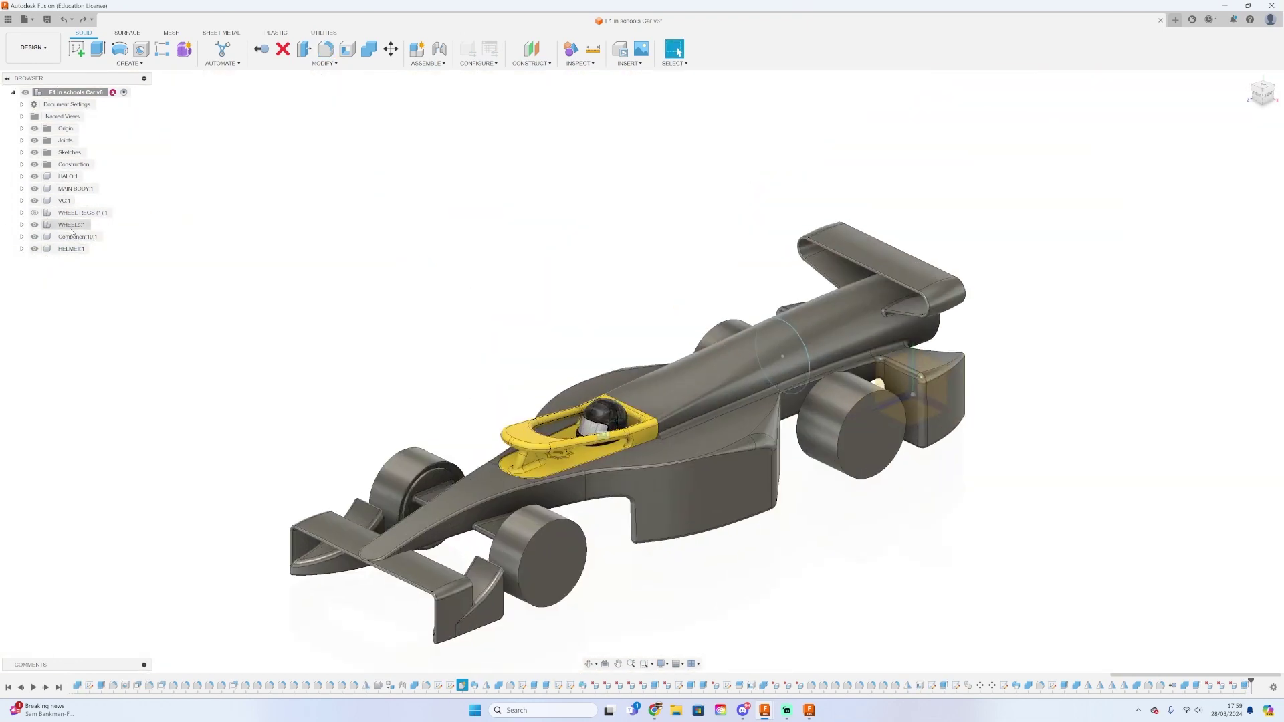
Rename Component10:1 to 'MAIN BODY + FW RW'.
{"action": "double_click", "coordinate": [72, 236]}
{"action": "type", "text": "MAIN BODY + FW RW"}
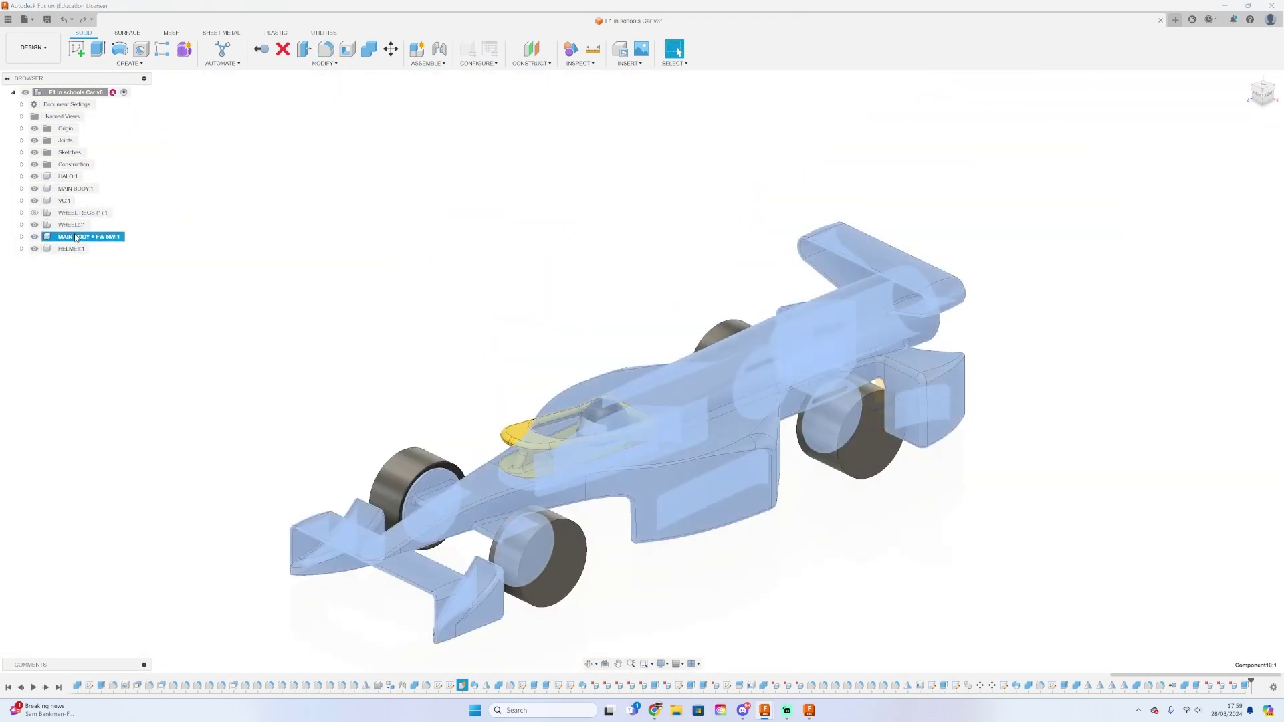
{"action": "key", "text": "Return"}
Add a section analysis cutting through the car's side, then return to the home view.
{"action": "middle_click_drag", "start_coordinate": [669, 335], "coordinate": [642, 372], "text": "shift"}
{"action": "left_click", "coordinate": [69, 176]}
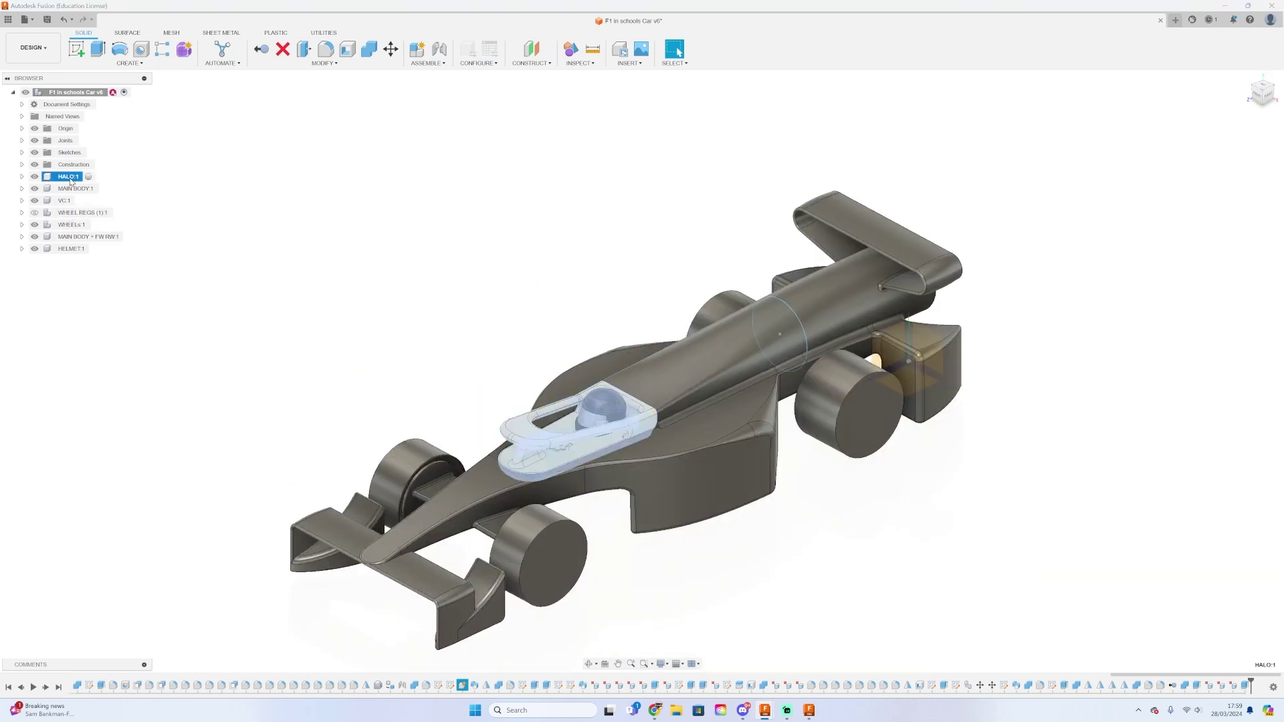
{"action": "left_click", "coordinate": [584, 166]}
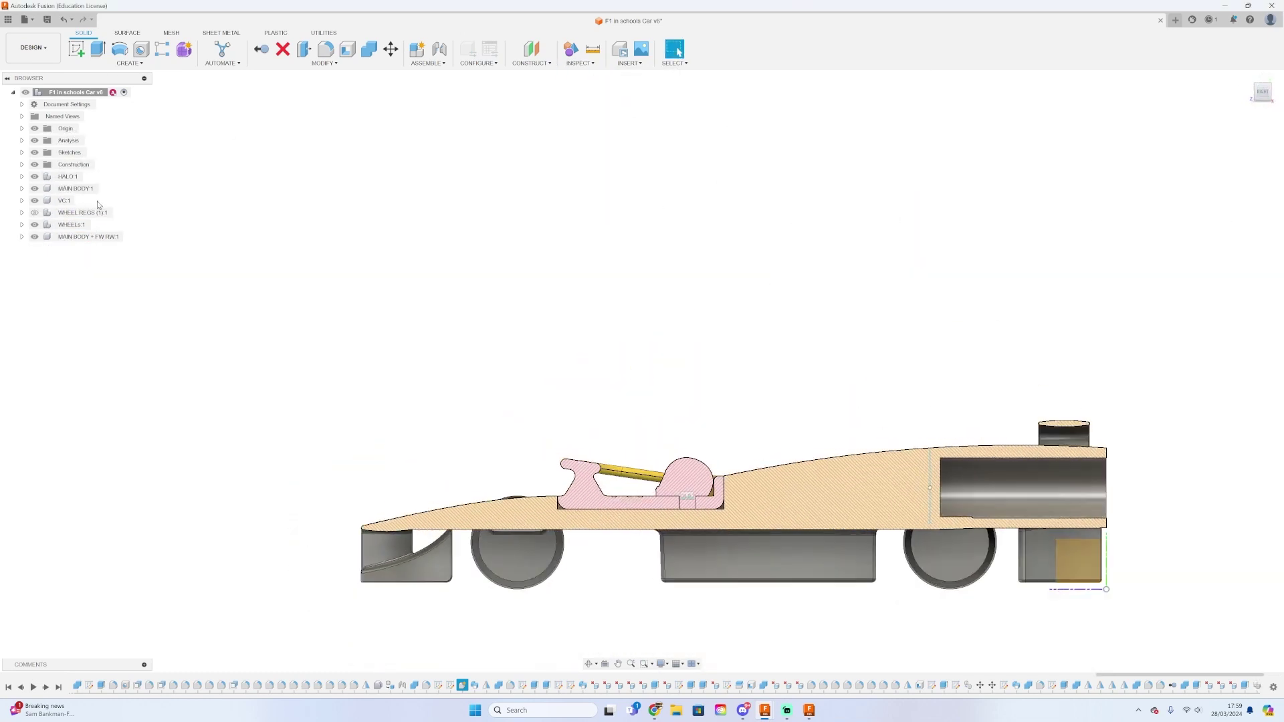
{"action": "left_click", "coordinate": [1262, 93]}
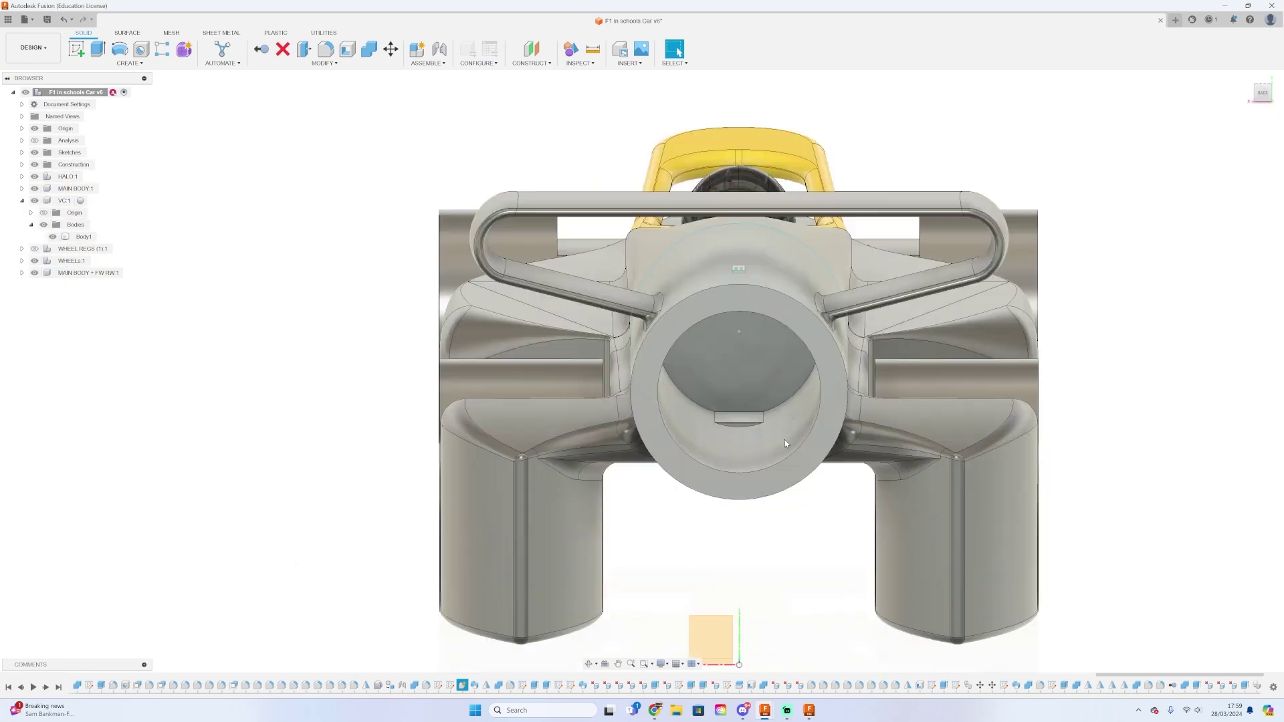
{"action": "key", "text": "F6"}
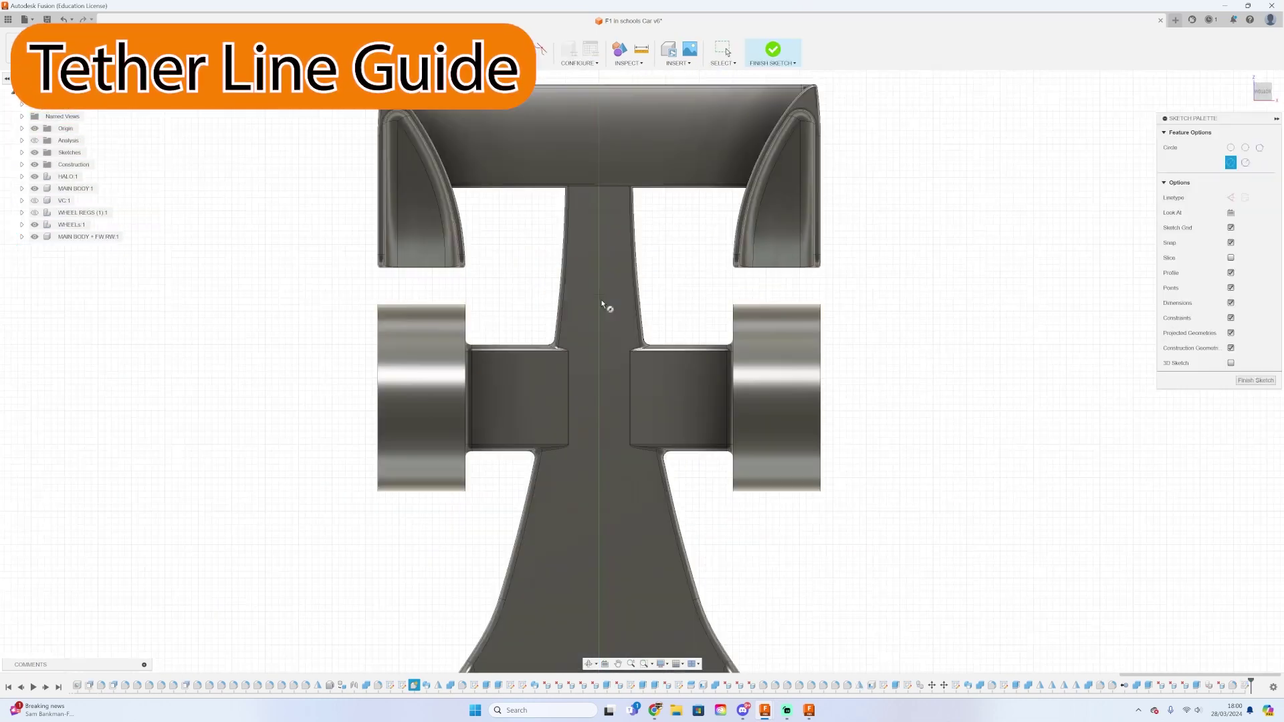
Place a circle centre on the car's underside to begin the tether line guide.
{"action": "left_click", "coordinate": [607, 328]}
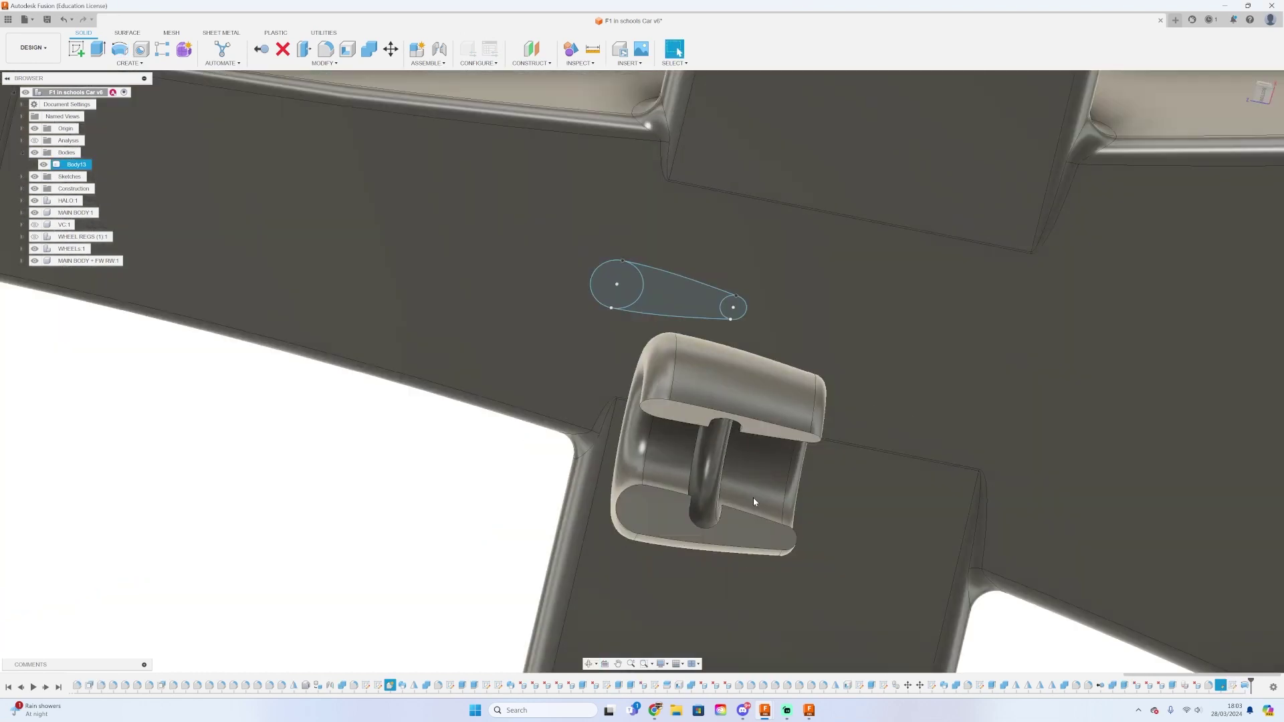
{"action": "scroll", "coordinate": [753, 497], "scroll_direction": "up", "scroll_amount": 3}
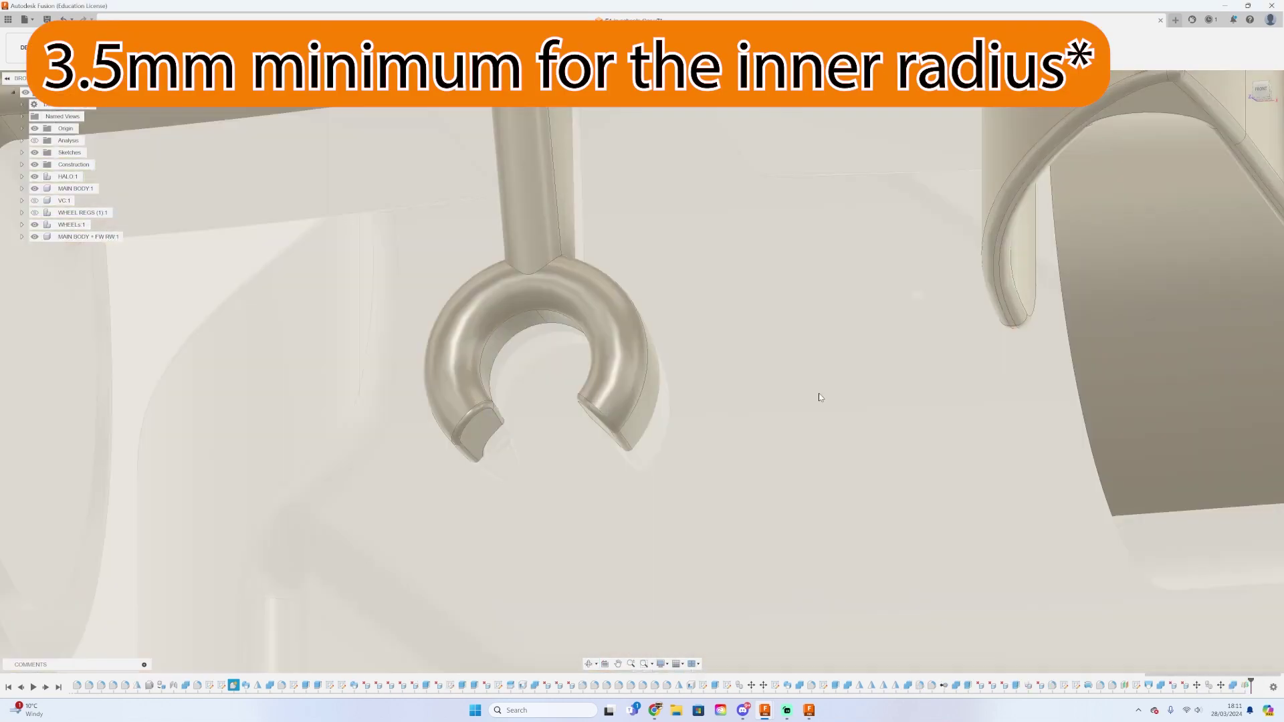
{"action": "scroll", "coordinate": [685, 450], "scroll_direction": "down", "scroll_amount": 10}
{"action": "scroll", "coordinate": [626, 393], "scroll_direction": "up", "scroll_amount": 8}
{"action": "scroll", "coordinate": [635, 468], "scroll_direction": "down", "scroll_amount": 5}
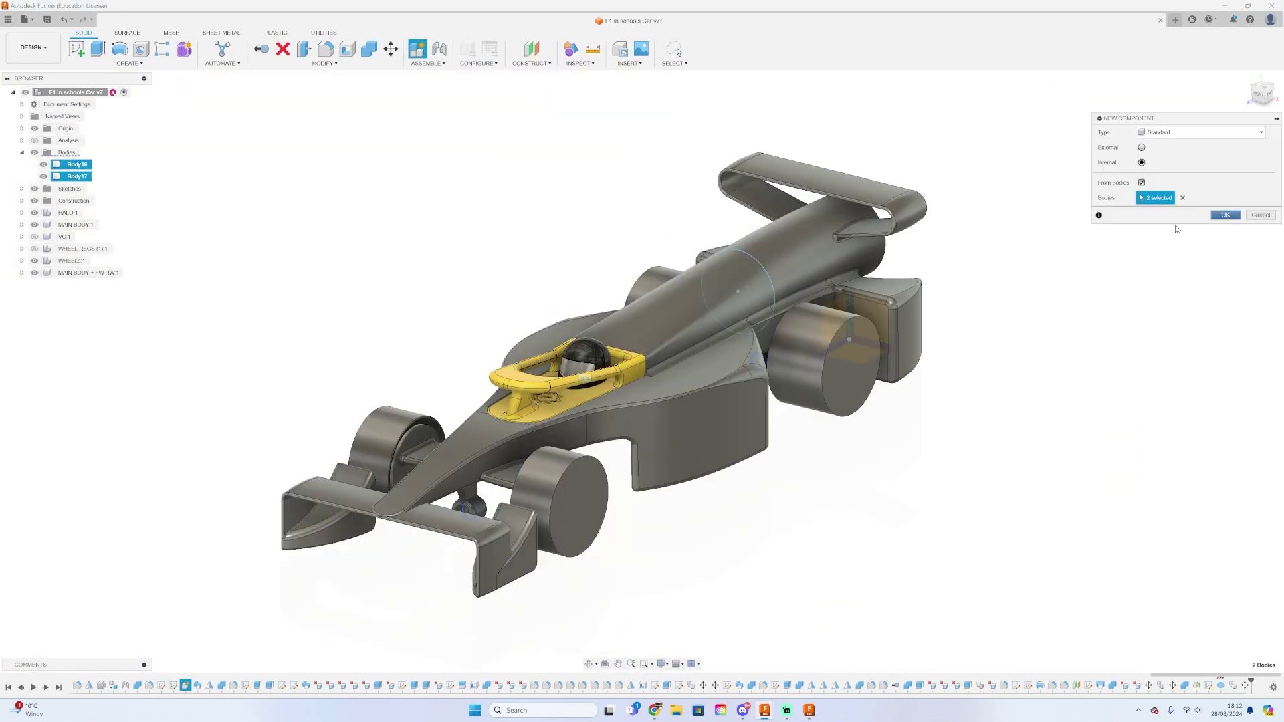
Name the tether guide component 'TLa', then paint the body white and all wheels glossy black.
{"action": "left_click", "coordinate": [1224, 214]}
{"action": "type", "text": "TL"}
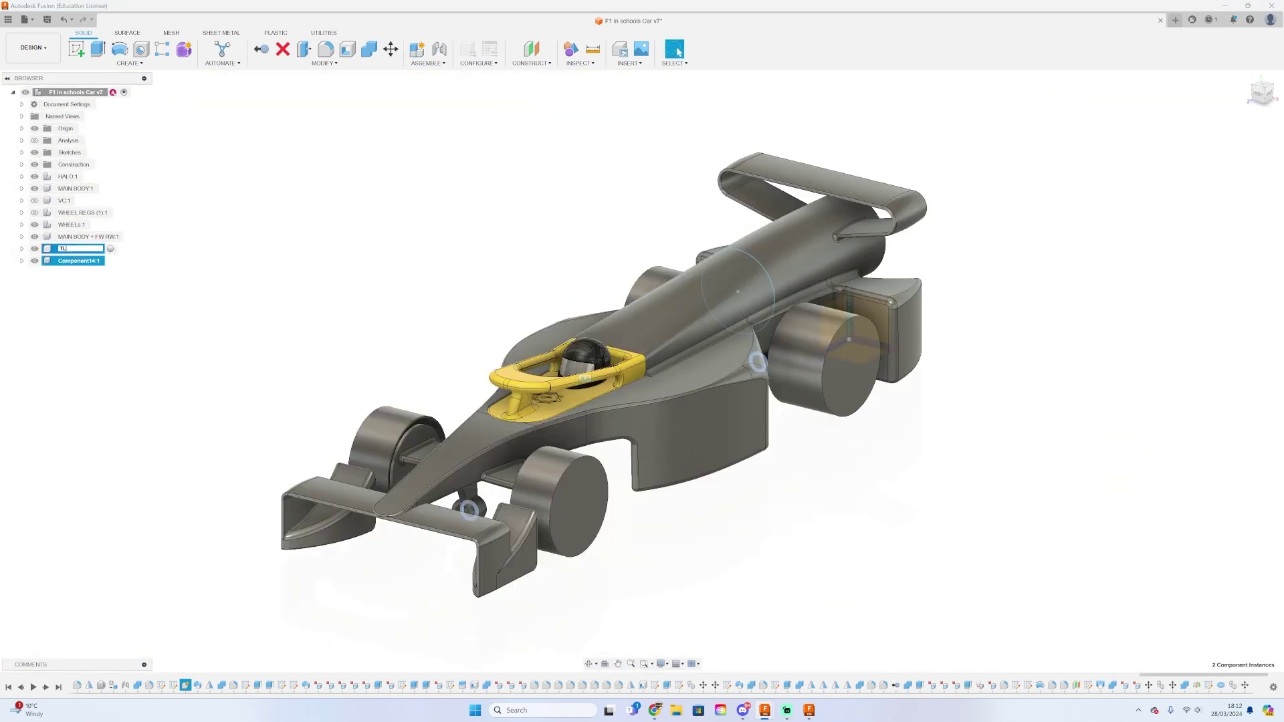
{"action": "type", "text": "a"}
{"action": "scroll", "coordinate": [621, 504], "scroll_direction": "up", "scroll_amount": 3}
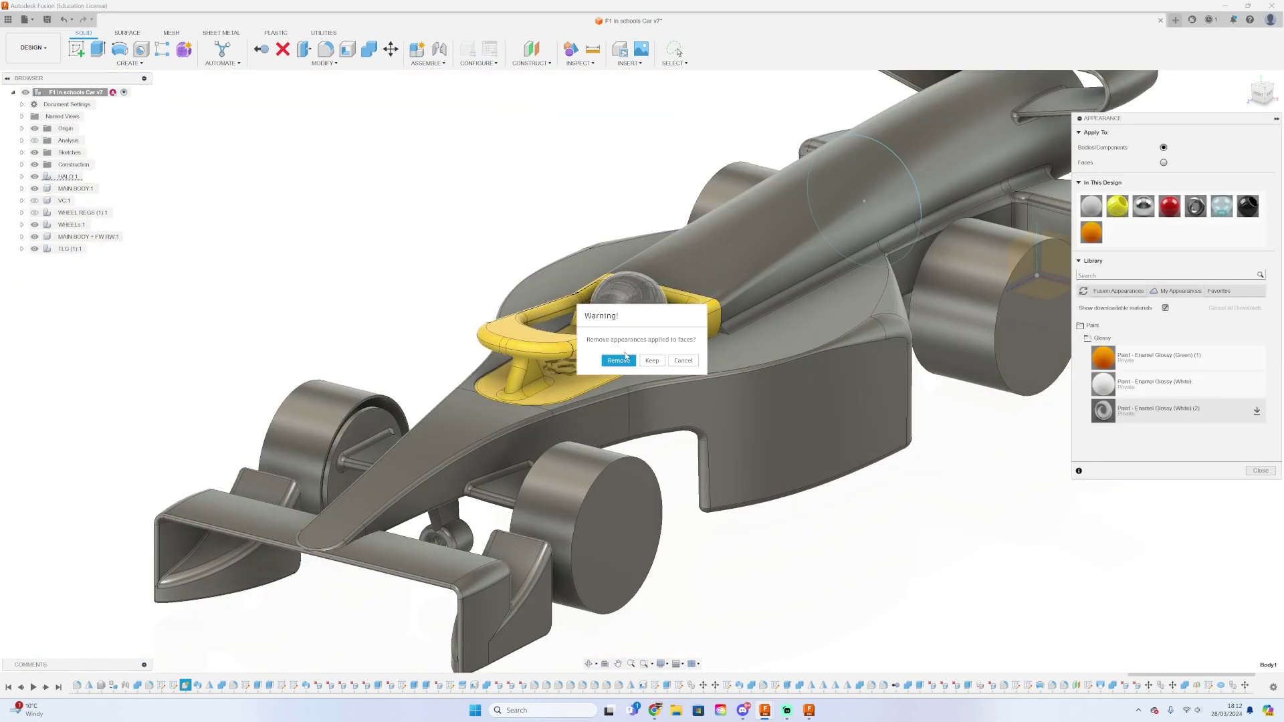
{"action": "left_click", "coordinate": [613, 359]}
{"action": "left_click_drag", "start_coordinate": [1103, 384], "coordinate": [568, 378]}
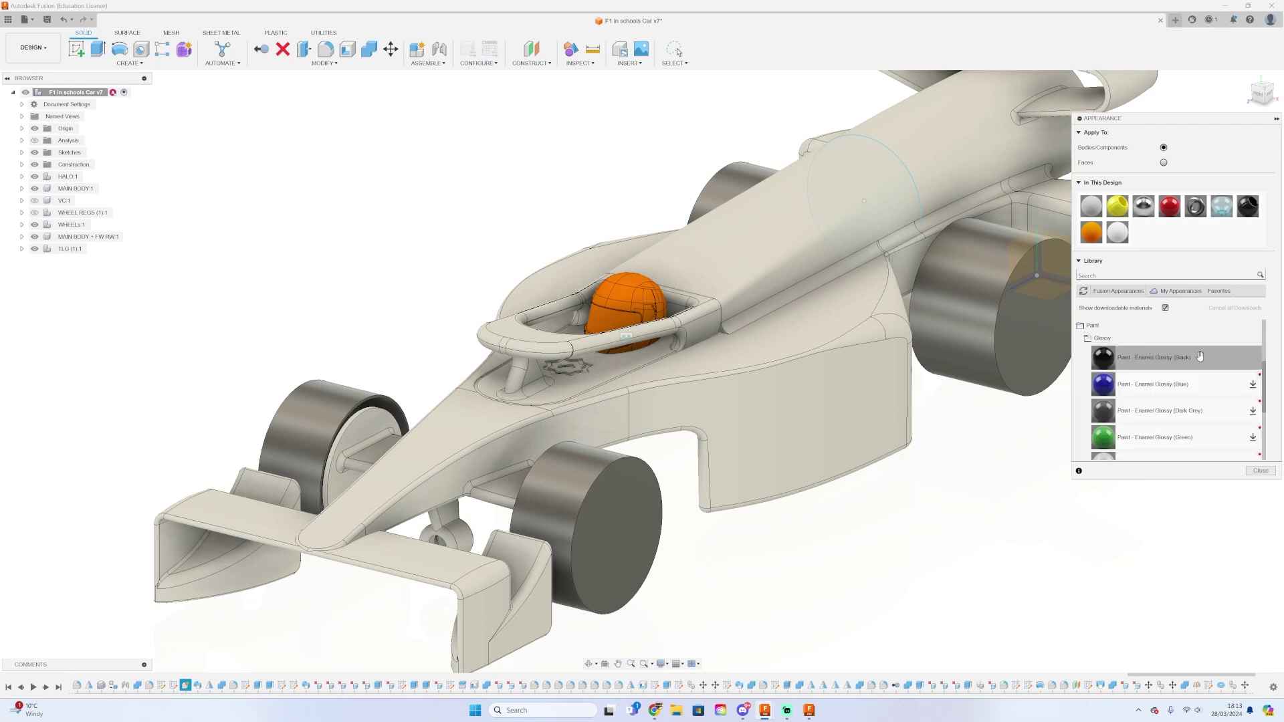
{"action": "mouse_move", "coordinate": [1199, 356]}
{"action": "left_mouse_down"}
{"action": "mouse_move", "coordinate": [965, 350]}
{"action": "mouse_move", "coordinate": [976, 334]}
{"action": "left_mouse_up"}
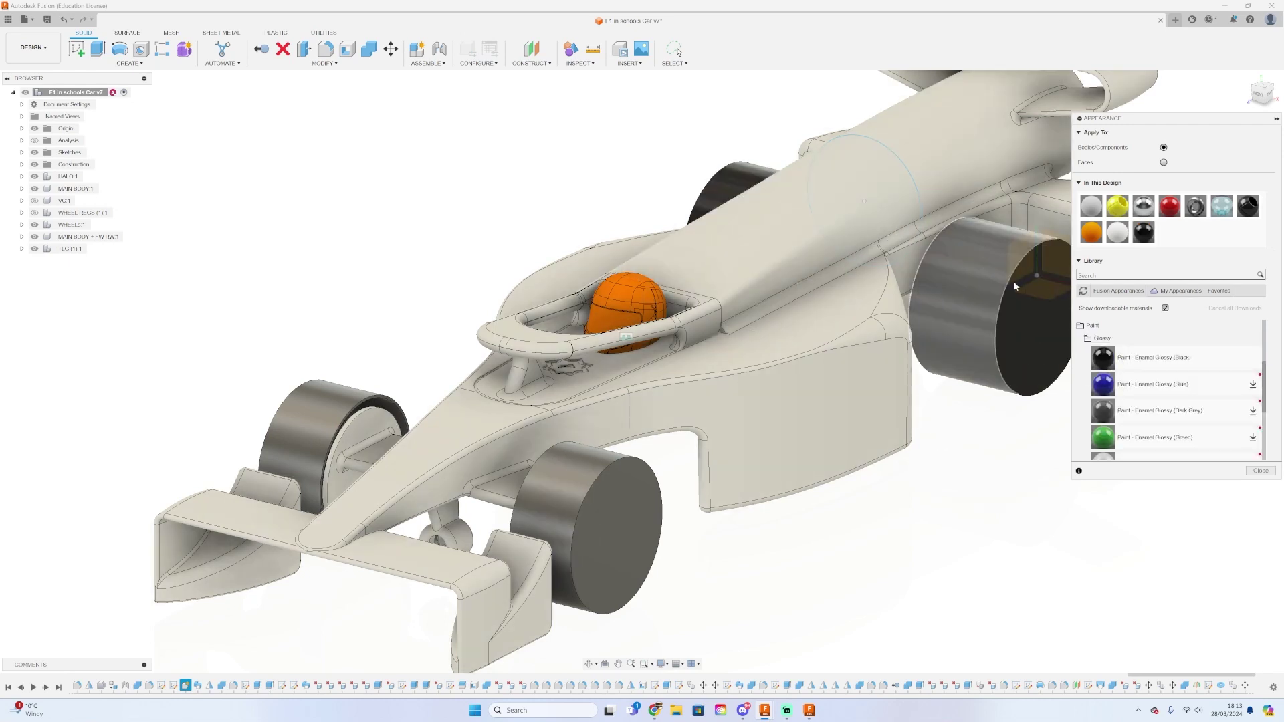
{"action": "mouse_move", "coordinate": [1115, 350]}
{"action": "left_mouse_down"}
{"action": "mouse_move", "coordinate": [673, 515]}
{"action": "mouse_move", "coordinate": [588, 528]}
{"action": "mouse_move", "coordinate": [334, 455]}
{"action": "left_mouse_up"}
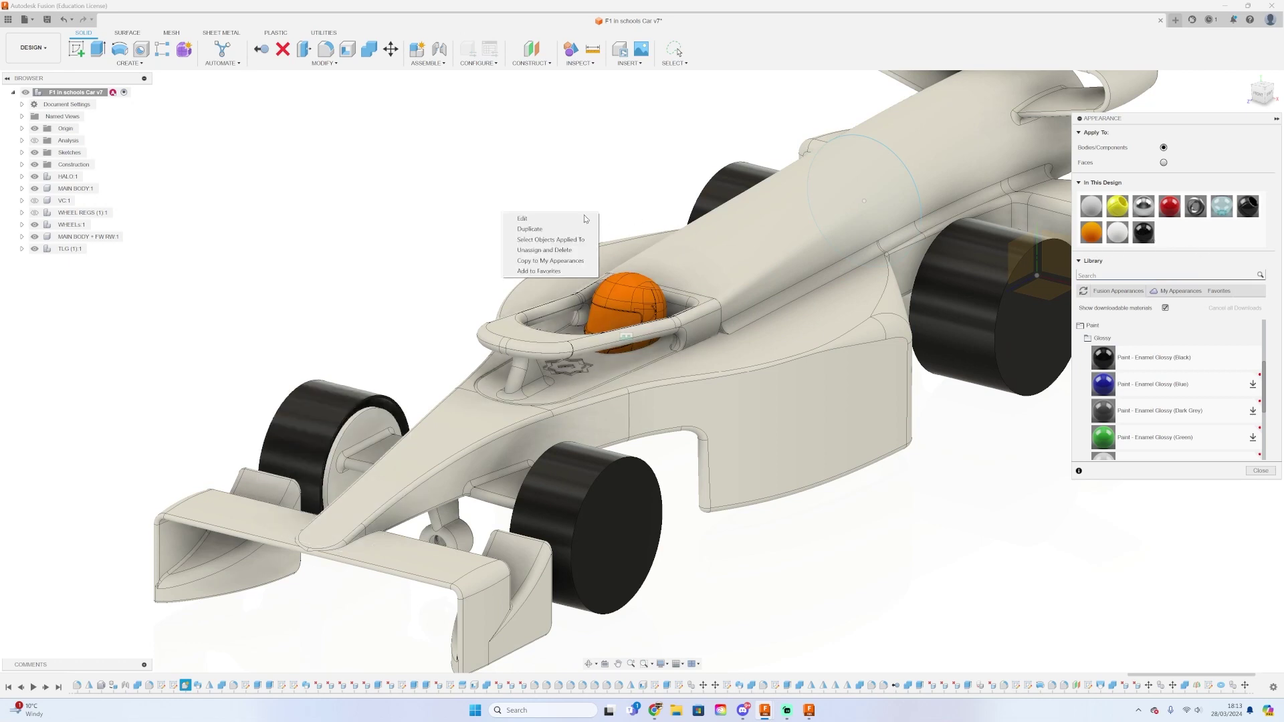
Tone the black paint to RGB 25, 25, 25, return the halo to white, and close.
{"action": "left_click", "coordinate": [585, 219]}
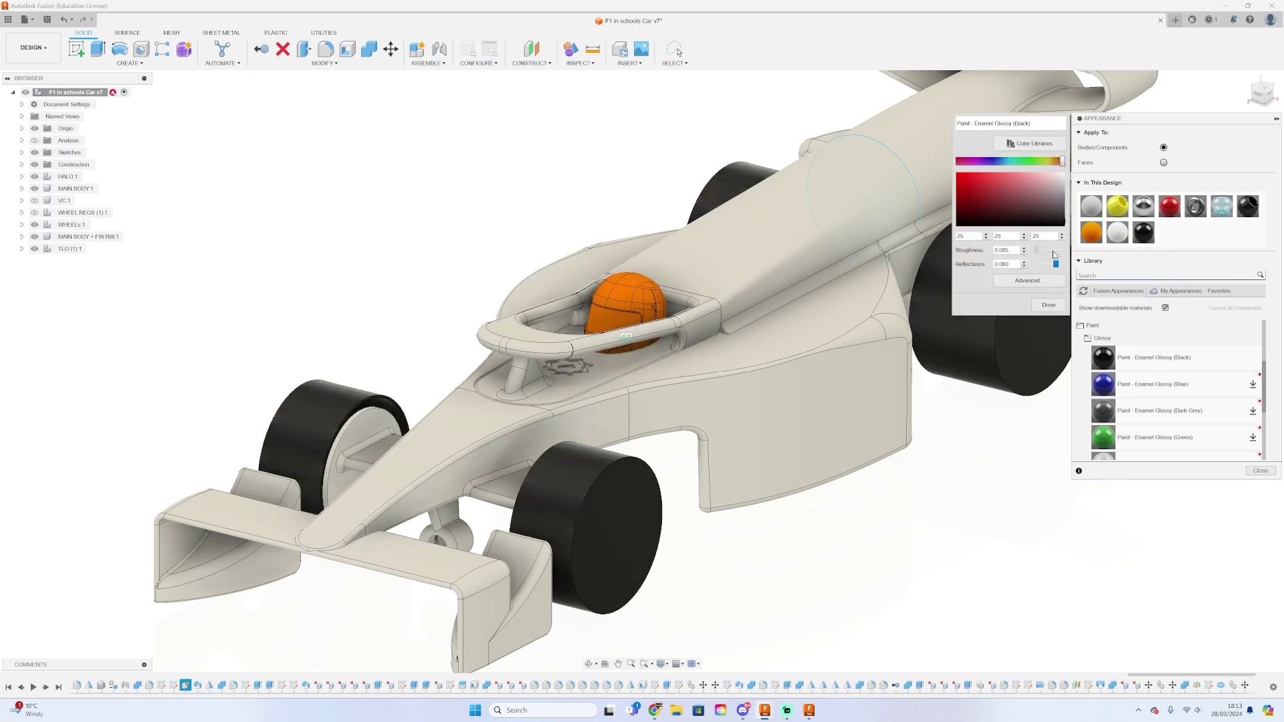
{"action": "left_click", "coordinate": [1048, 305]}
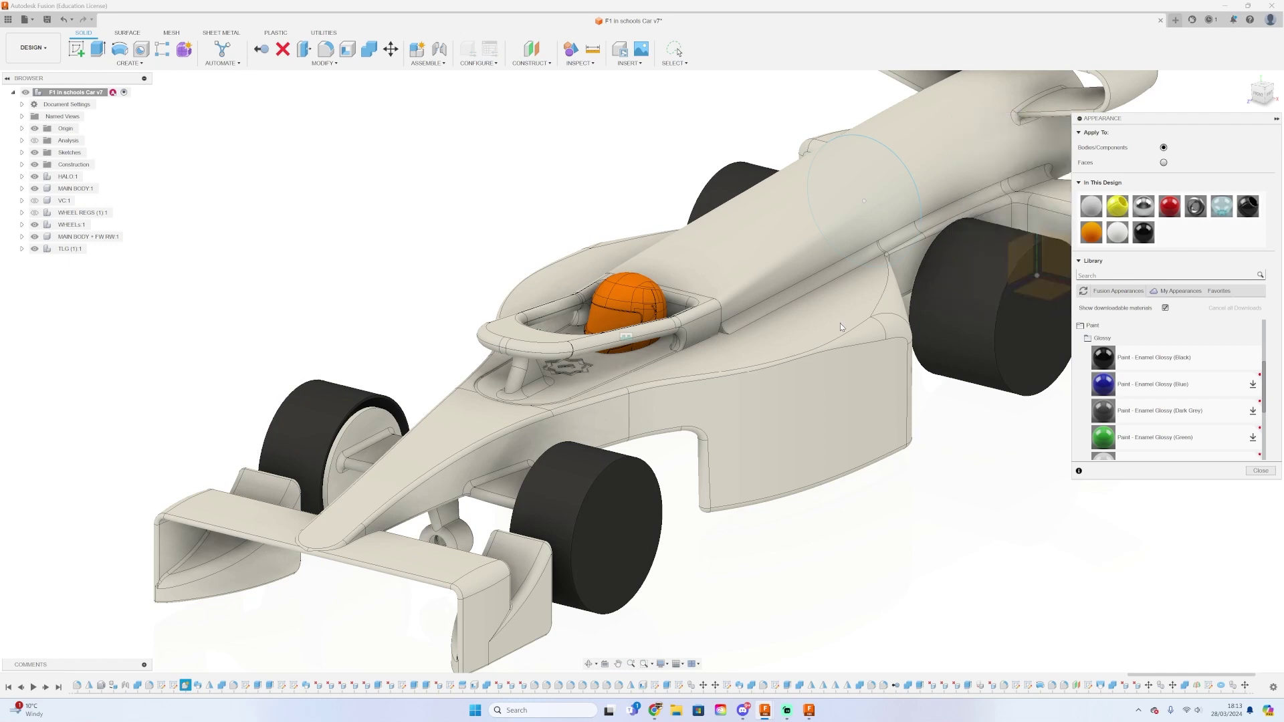
{"action": "scroll", "coordinate": [861, 315], "scroll_direction": "up", "scroll_amount": 3}
{"action": "left_click_drag", "start_coordinate": [1146, 233], "coordinate": [701, 315]}
{"action": "scroll", "coordinate": [802, 301], "scroll_direction": "down", "scroll_amount": 5}
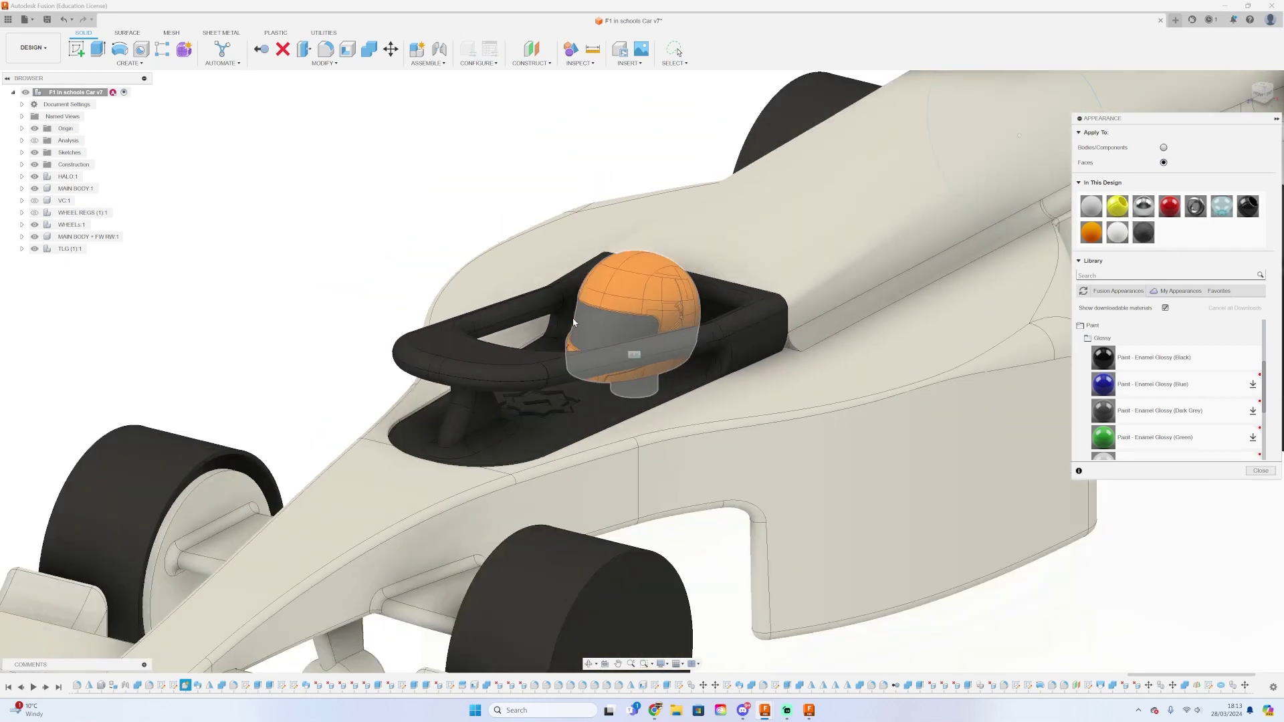
{"action": "scroll", "coordinate": [993, 294], "scroll_direction": "up", "scroll_amount": 5}
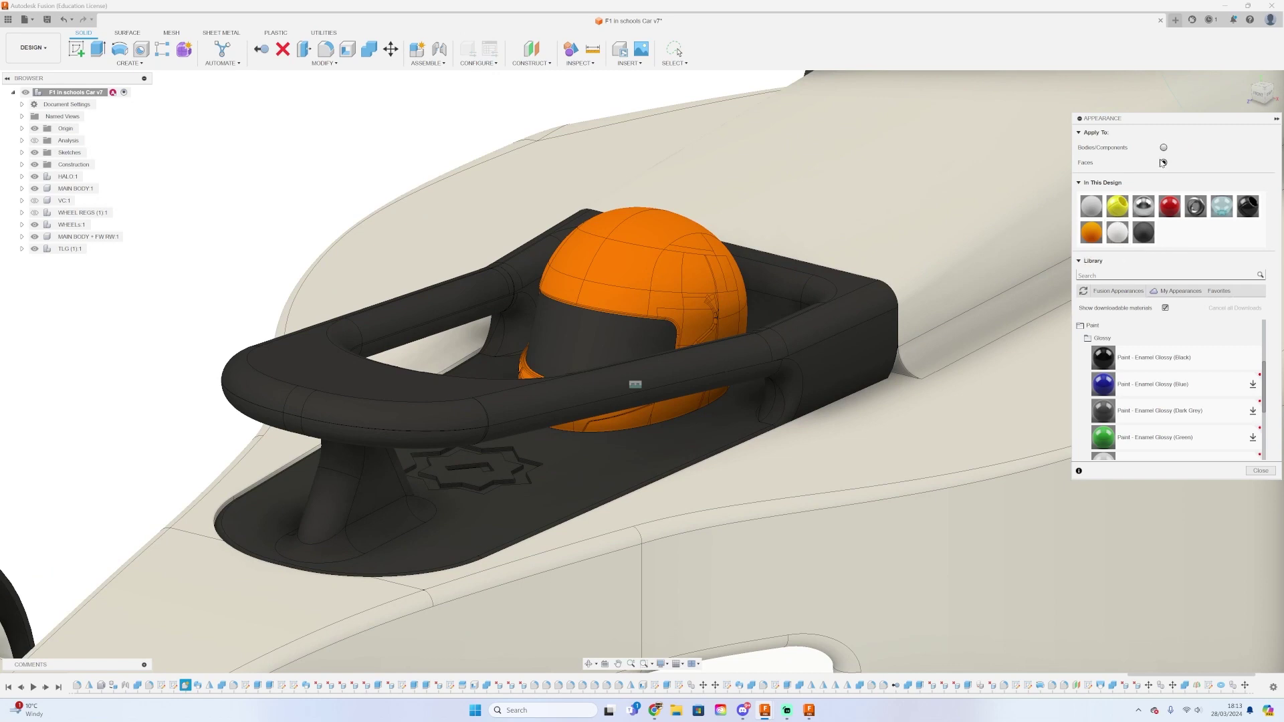
{"action": "left_click_drag", "start_coordinate": [1121, 224], "coordinate": [768, 392]}
{"action": "scroll", "coordinate": [768, 393], "scroll_direction": "down", "scroll_amount": 5}
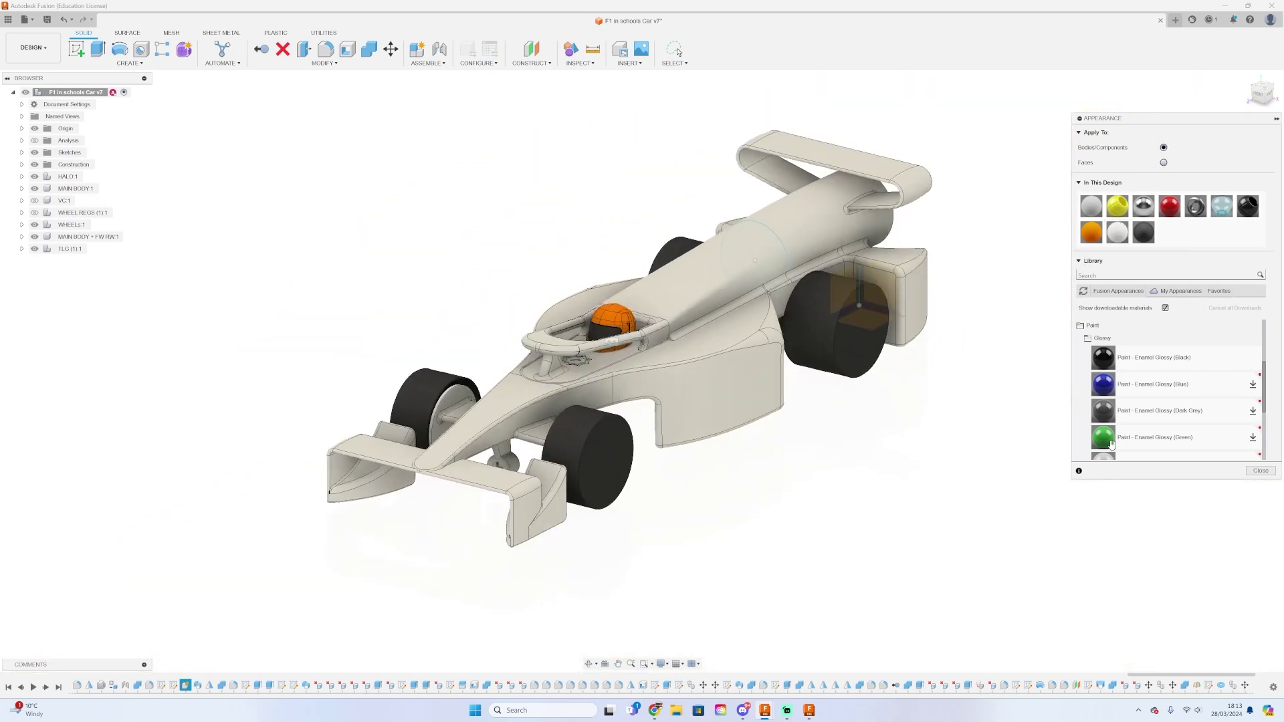
{"action": "left_click", "coordinate": [1260, 470]}
Save version 8 of the design and check the Sketches folder.
{"action": "scroll", "coordinate": [381, 535], "scroll_direction": "up", "scroll_amount": 2}
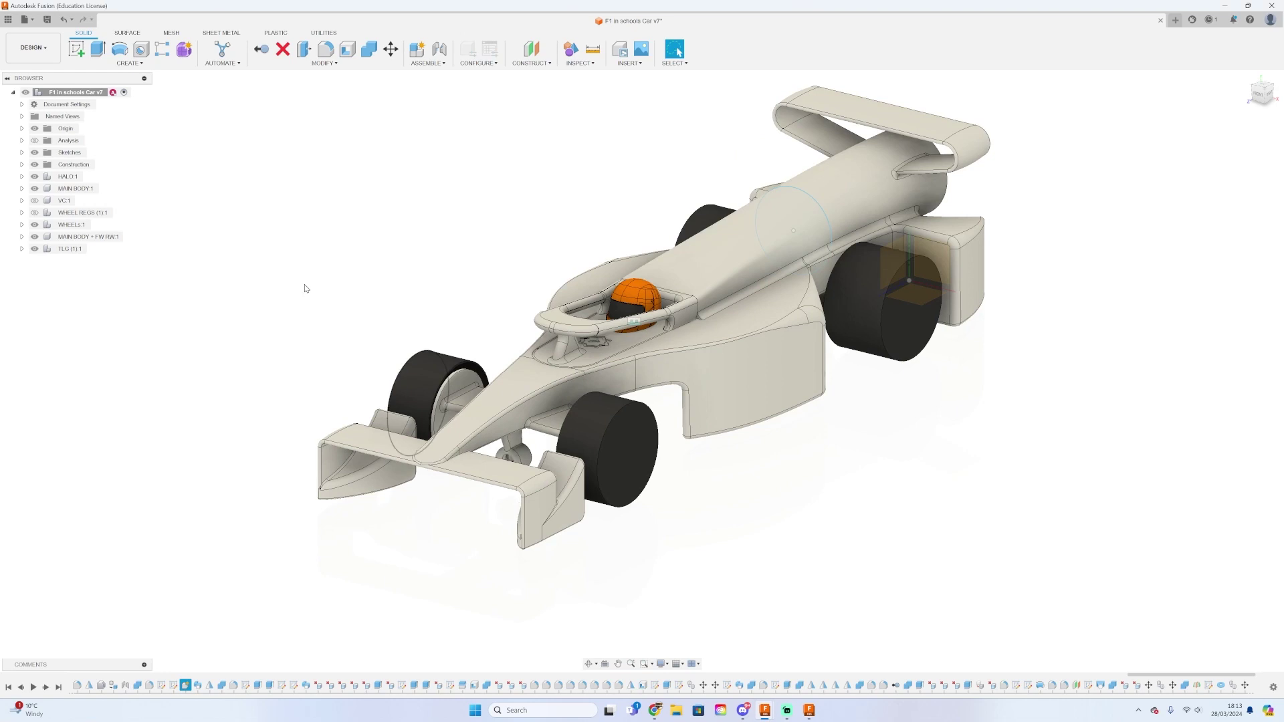
{"action": "left_click", "coordinate": [660, 369]}
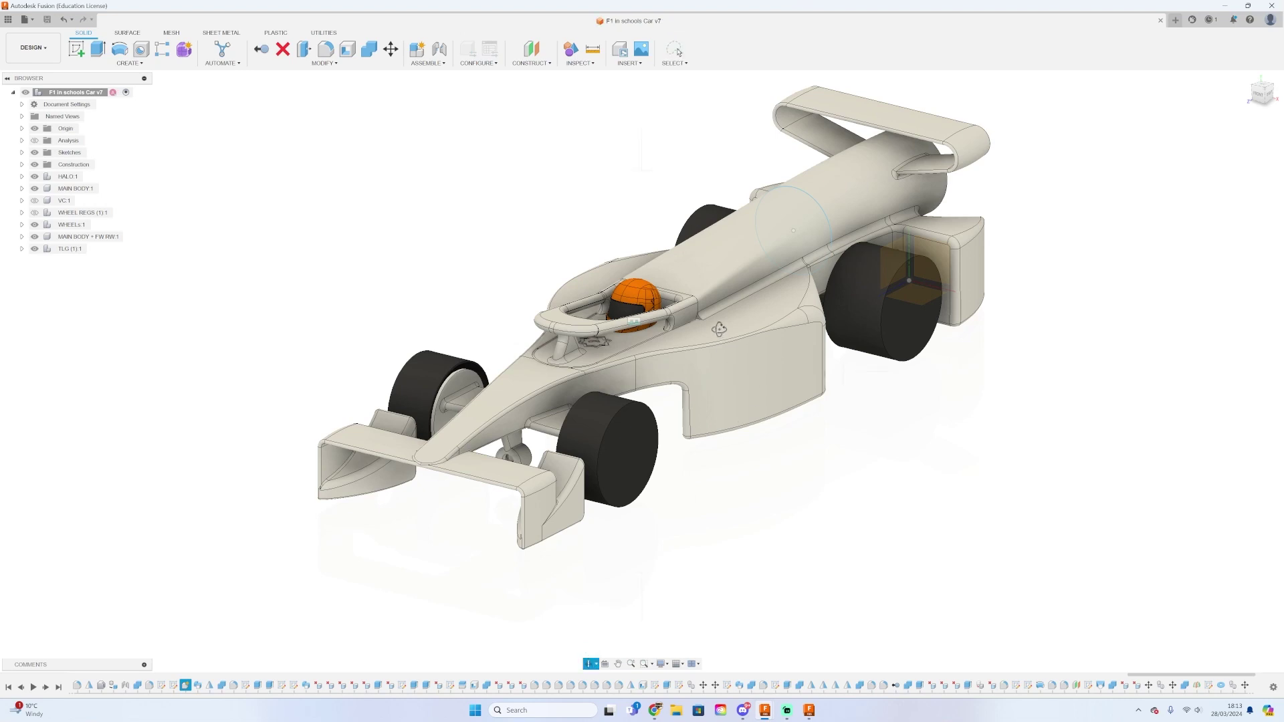
{"action": "middle_click_drag", "start_coordinate": [718, 329], "coordinate": [647, 381]}
{"action": "key", "text": "Escape"}
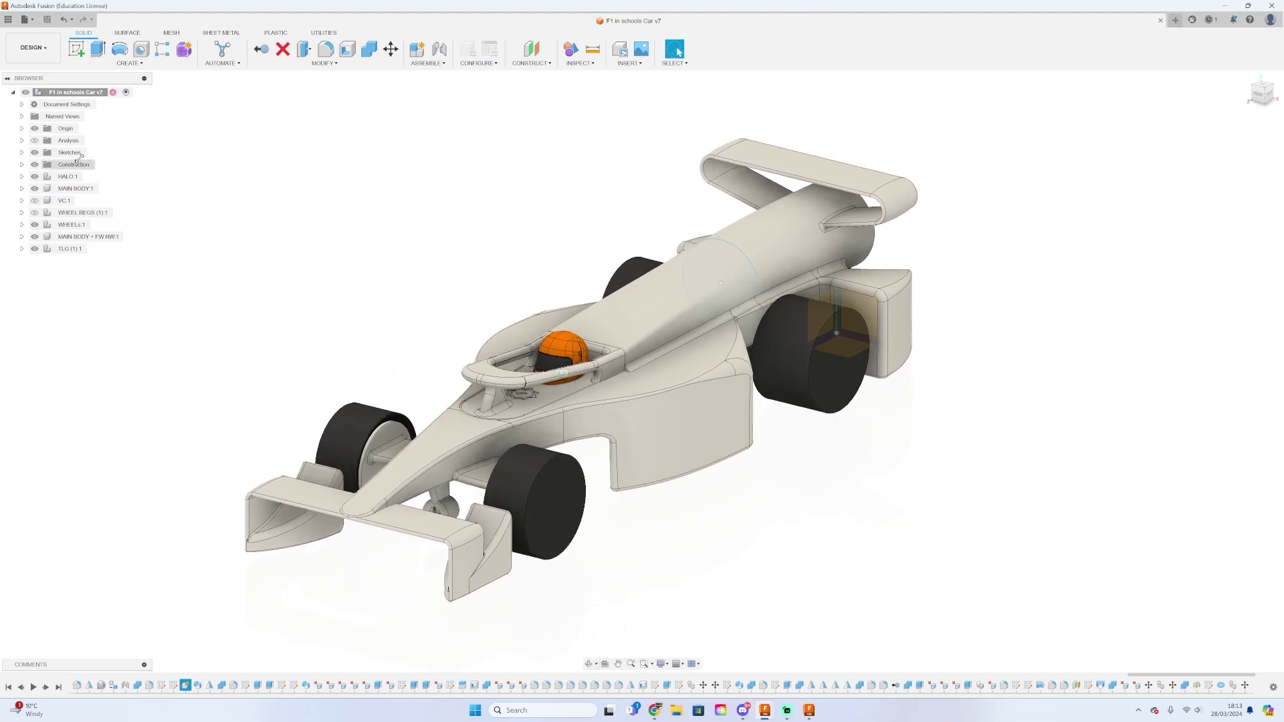
{"action": "left_click", "coordinate": [22, 152]}
{"action": "left_click", "coordinate": [22, 153]}
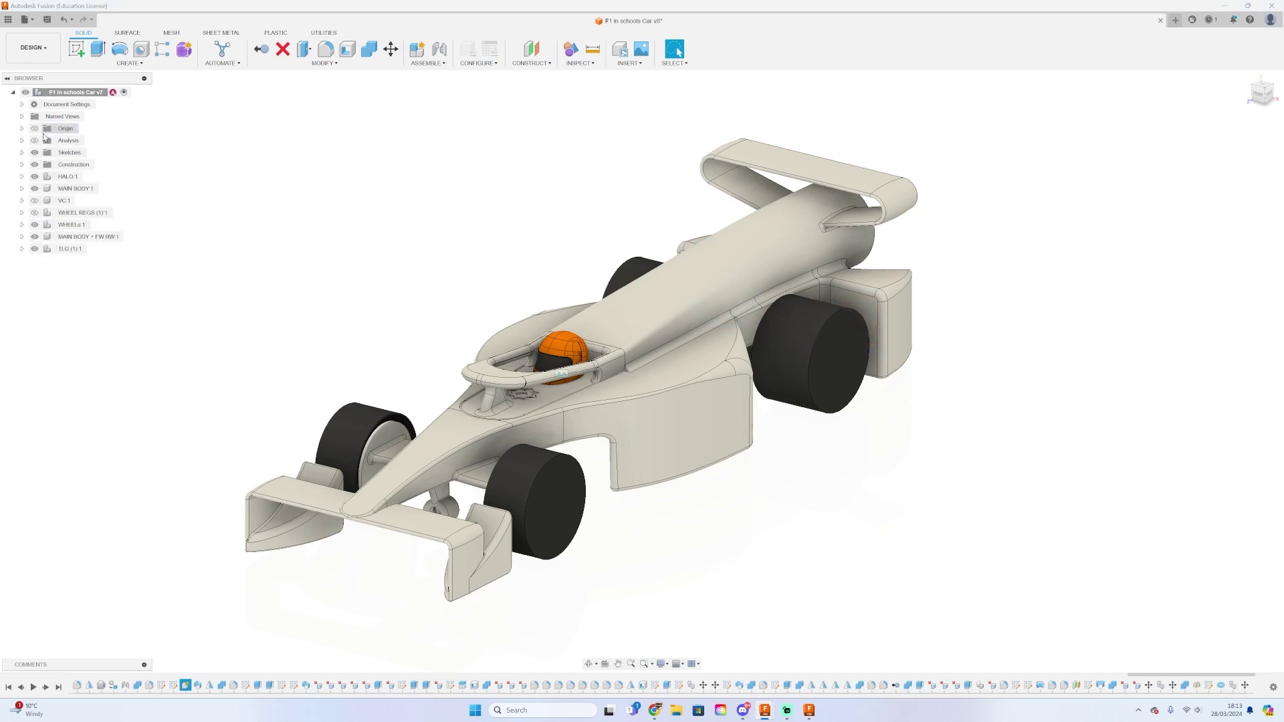
Orbit to a rear three-quarter view and start saving another version with Ctrl+S.
{"action": "left_click_drag", "start_coordinate": [1257, 95], "coordinate": [1233, 103]}
{"action": "middle_click_drag", "start_coordinate": [641, 371], "coordinate": [347, 357], "text": "shift"}
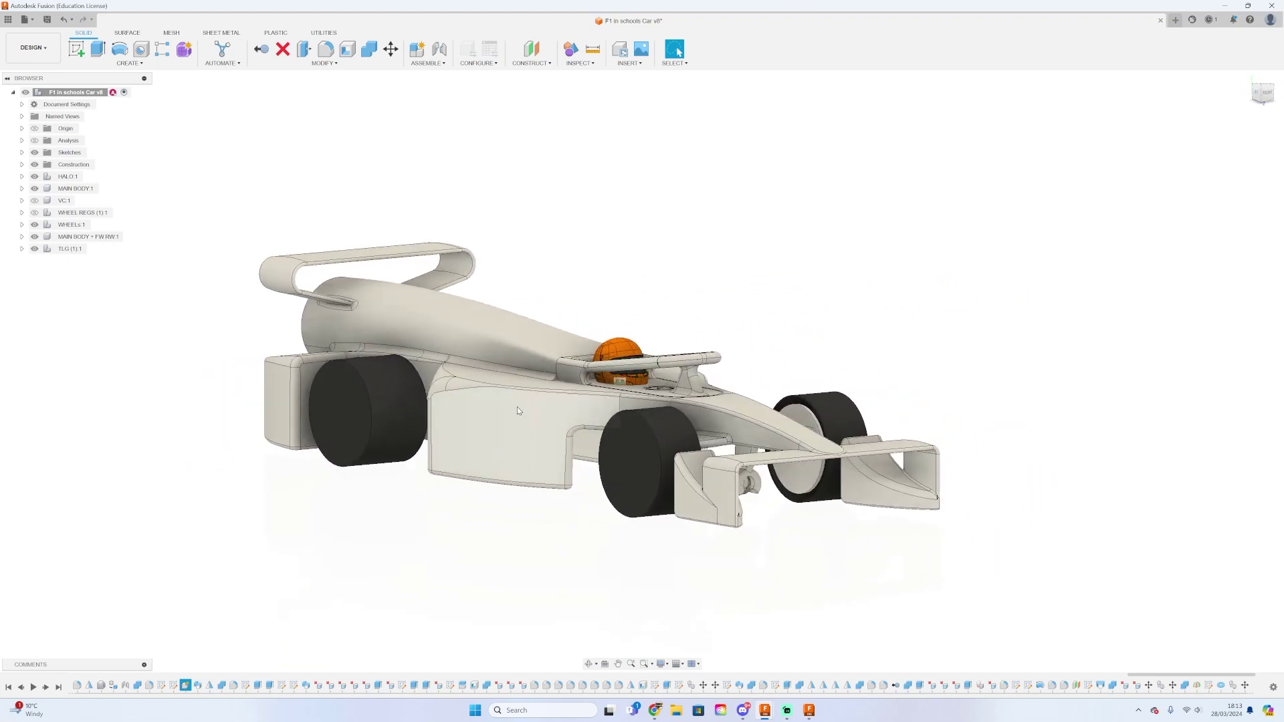
{"action": "scroll", "coordinate": [517, 411], "scroll_direction": "up", "scroll_amount": 2}
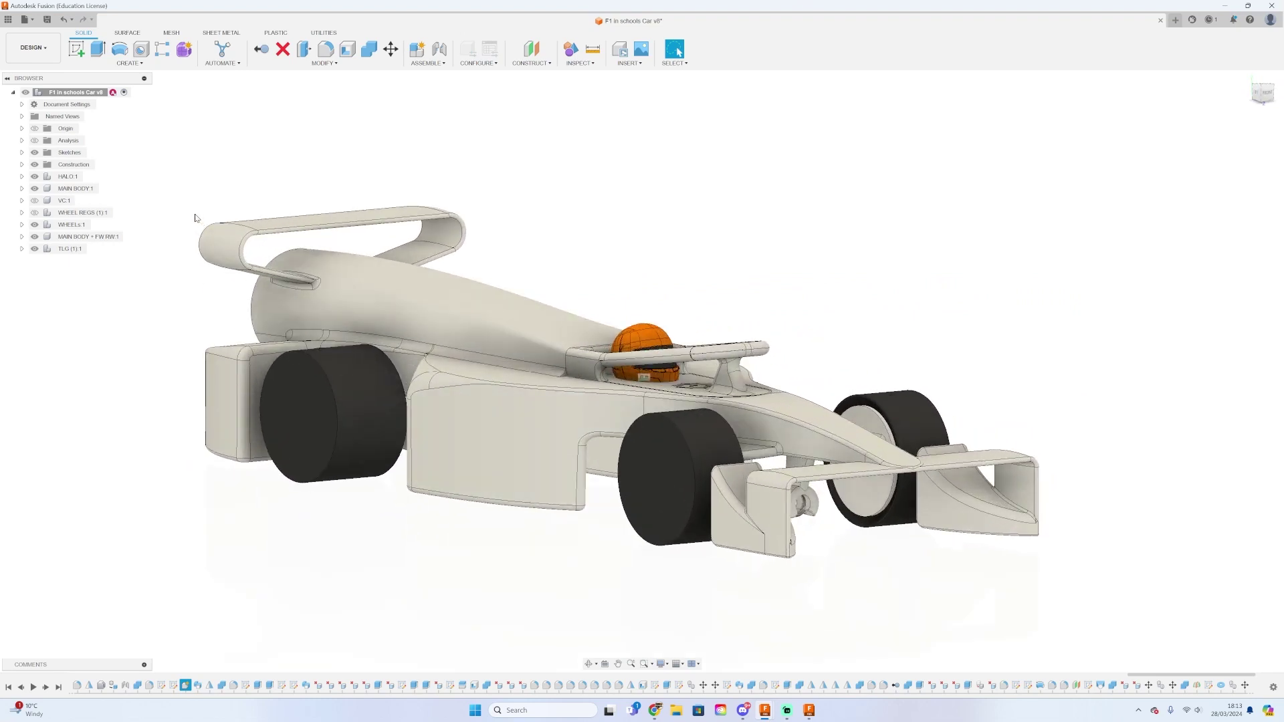
{"action": "key", "text": "ctrl+s"}
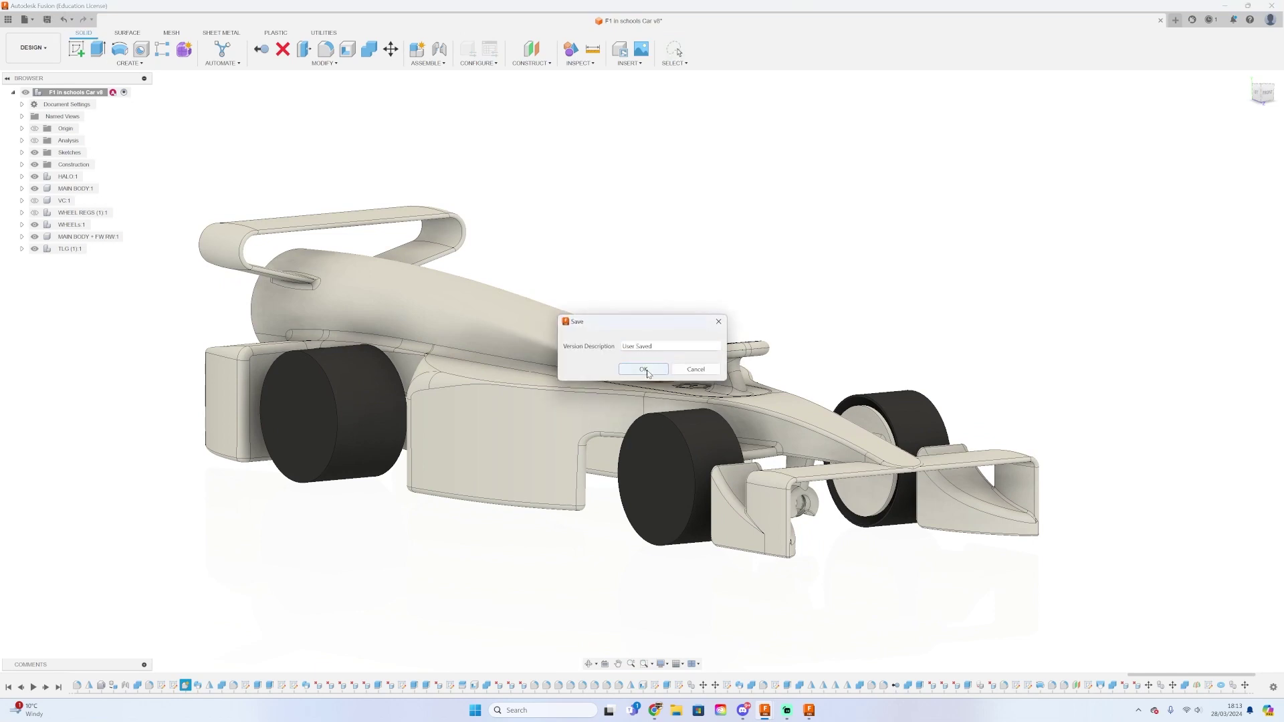
Save version 9 and check the car from front, side and underside views.
{"action": "left_click", "coordinate": [646, 372]}
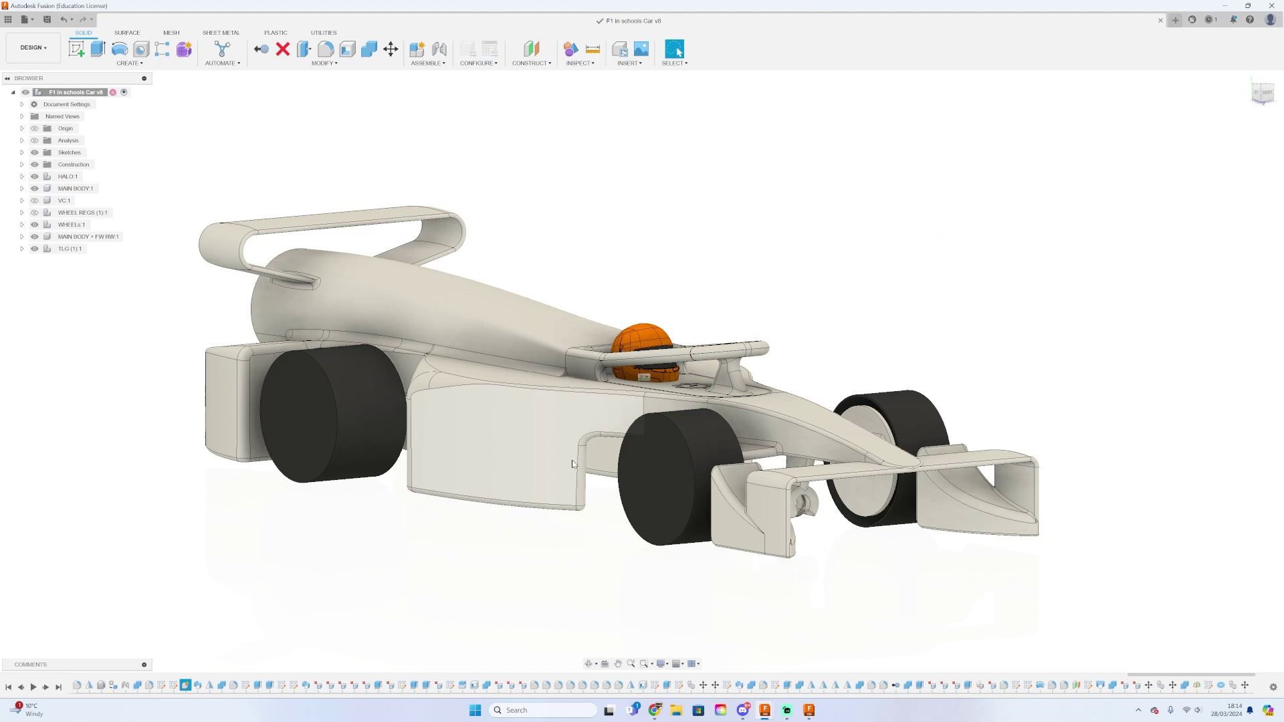
{"action": "middle_click_drag", "start_coordinate": [557, 340], "coordinate": [906, 280], "text": "shift"}
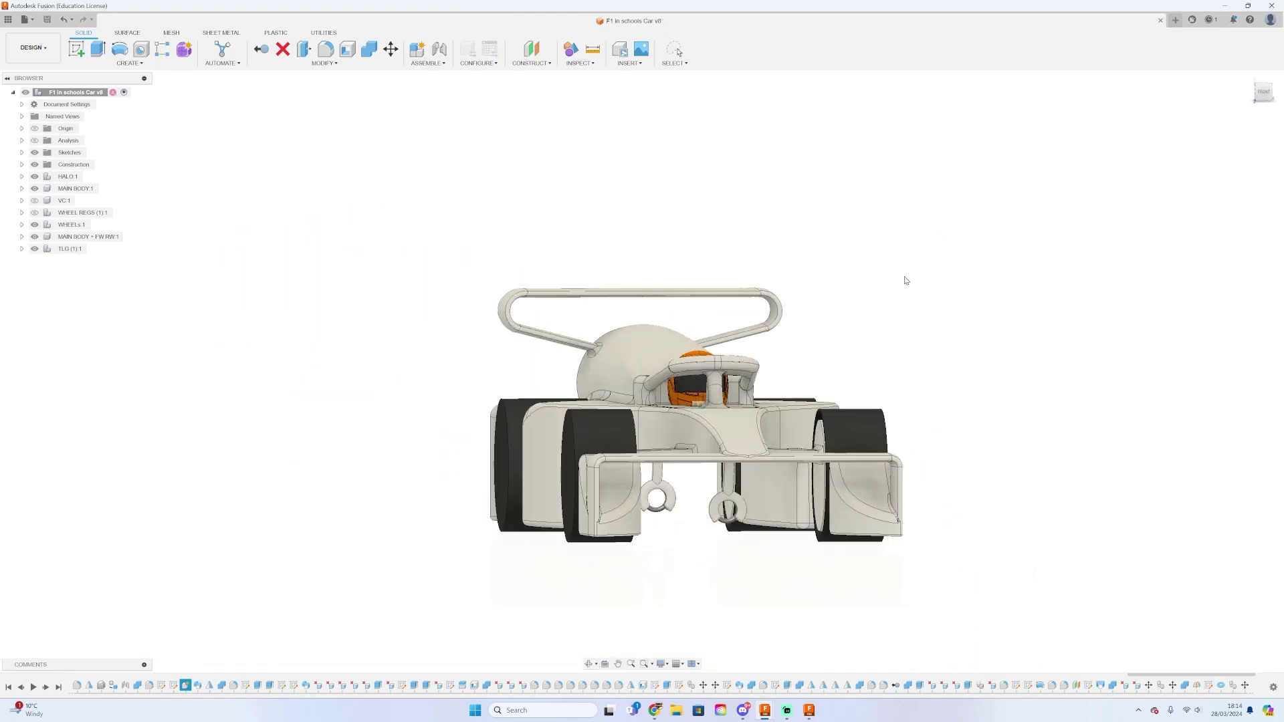
{"action": "left_click", "coordinate": [1265, 96]}
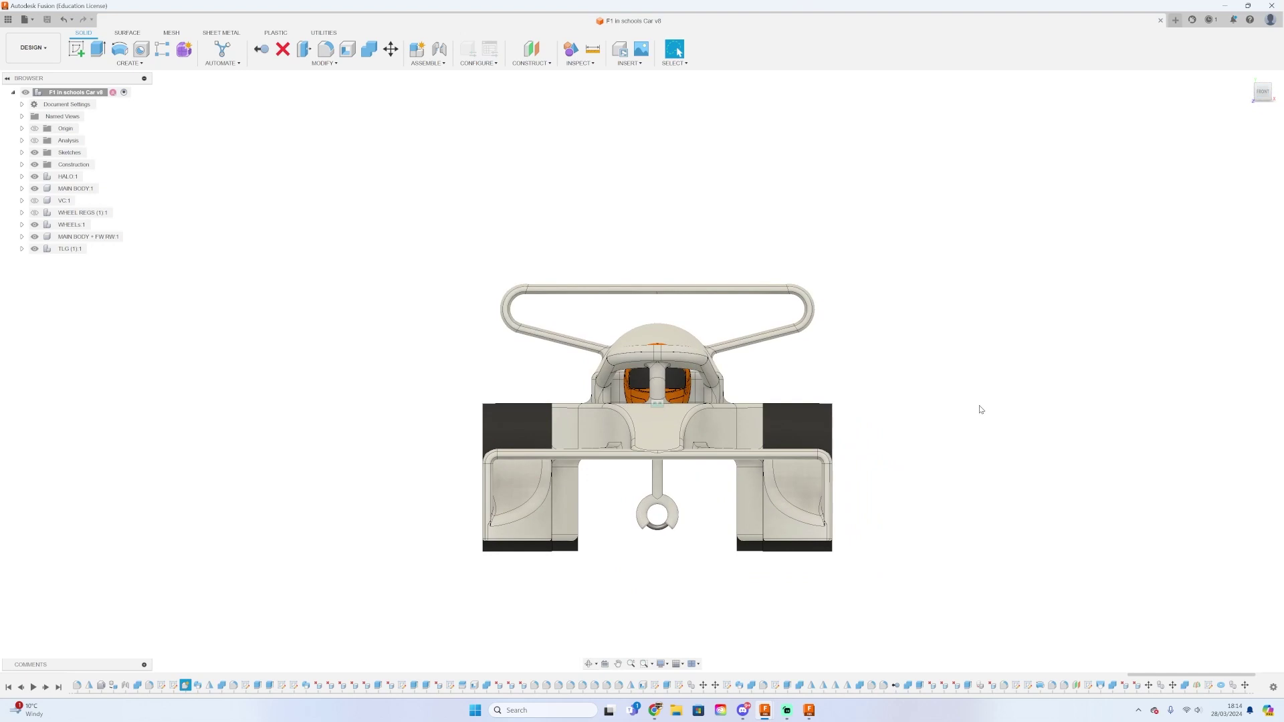
{"action": "left_click", "coordinate": [1277, 97]}
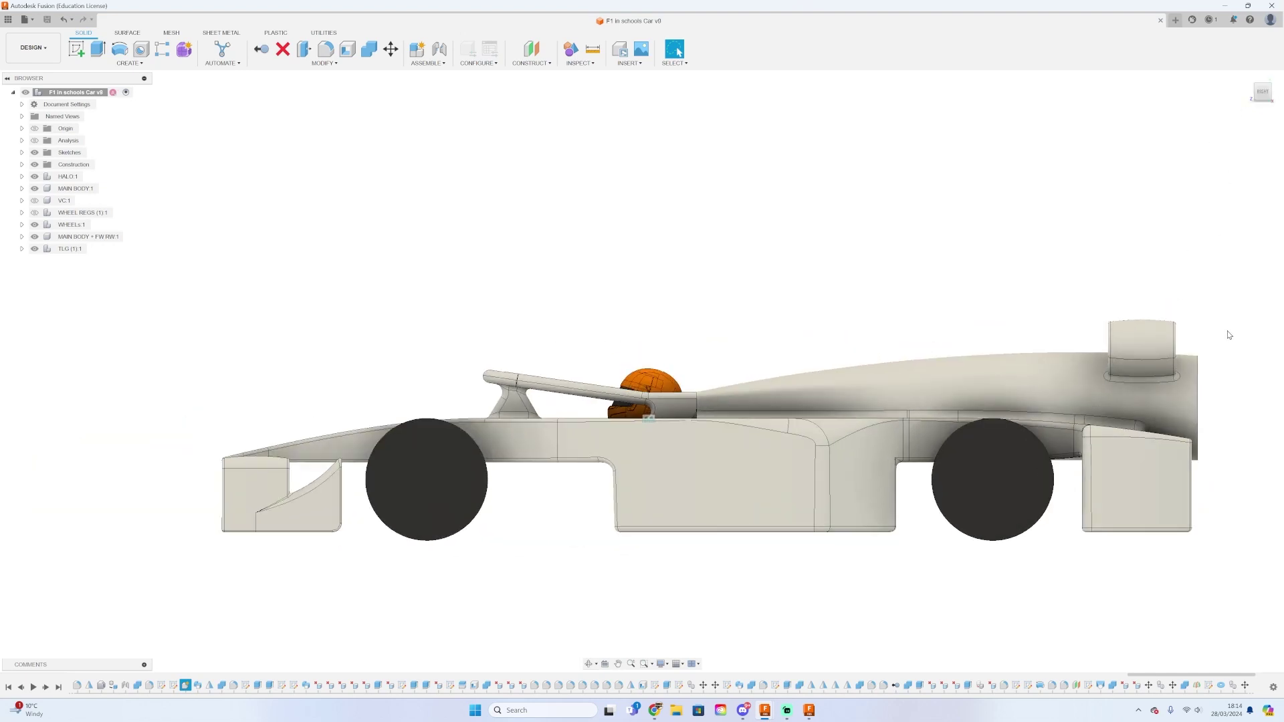
{"action": "scroll", "coordinate": [1112, 444], "scroll_direction": "down", "scroll_amount": 2}
{"action": "scroll", "coordinate": [1134, 430], "scroll_direction": "up", "scroll_amount": 3}
{"action": "scroll", "coordinate": [1140, 428], "scroll_direction": "down", "scroll_amount": 2}
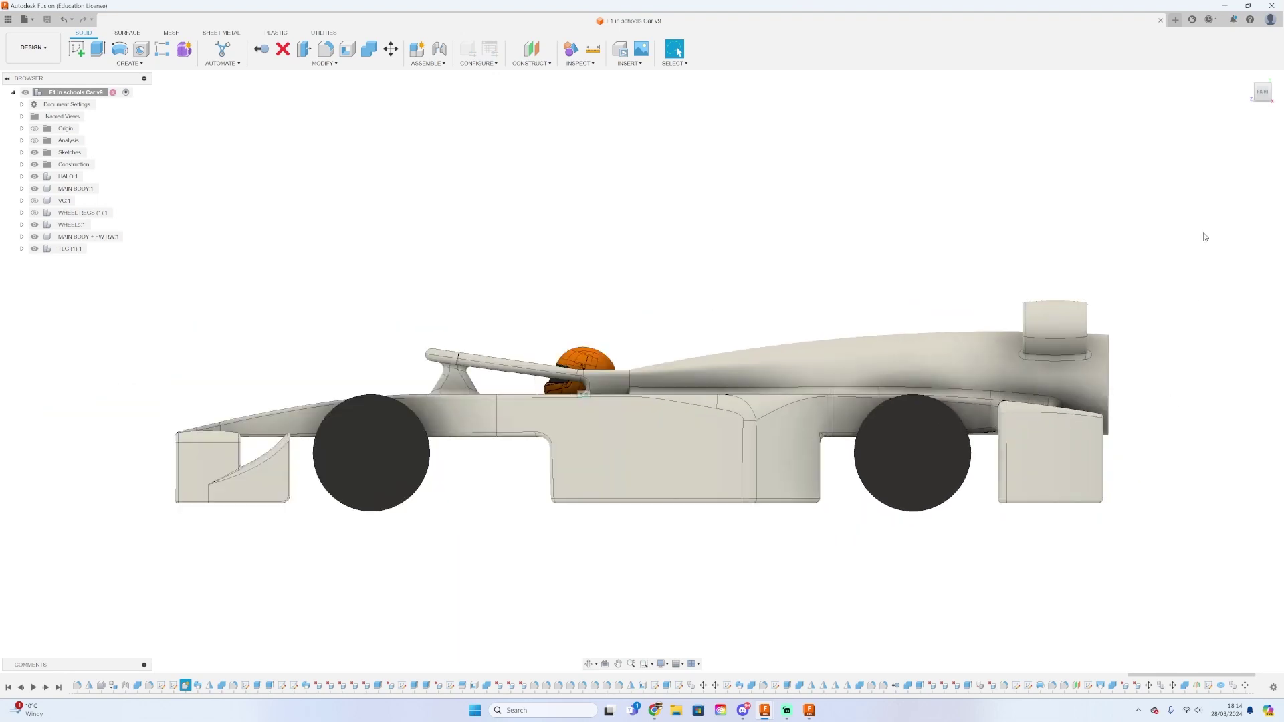
{"action": "left_click", "coordinate": [1265, 109]}
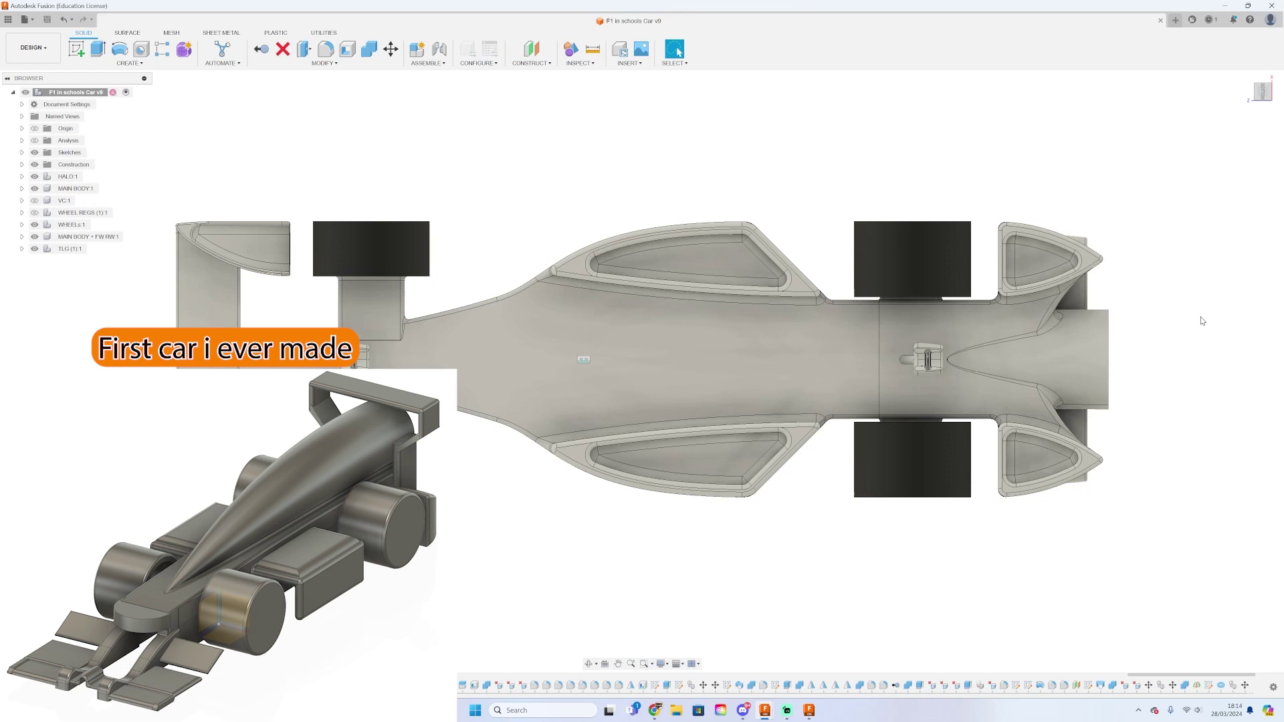
{"action": "middle_click_drag", "start_coordinate": [1208, 155], "coordinate": [169, 189], "text": "shift"}
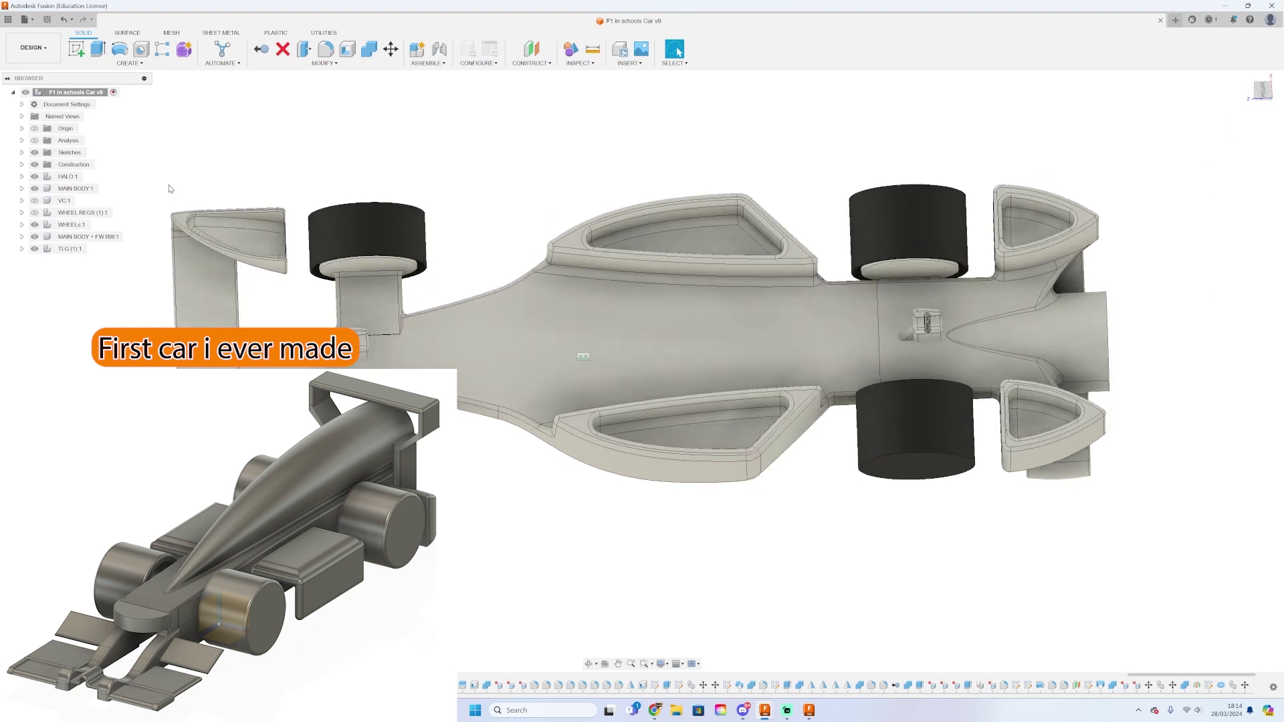
Add Section2 on the XZ plane, then hide it so the whole car shows.
{"action": "left_click", "coordinate": [21, 140]}
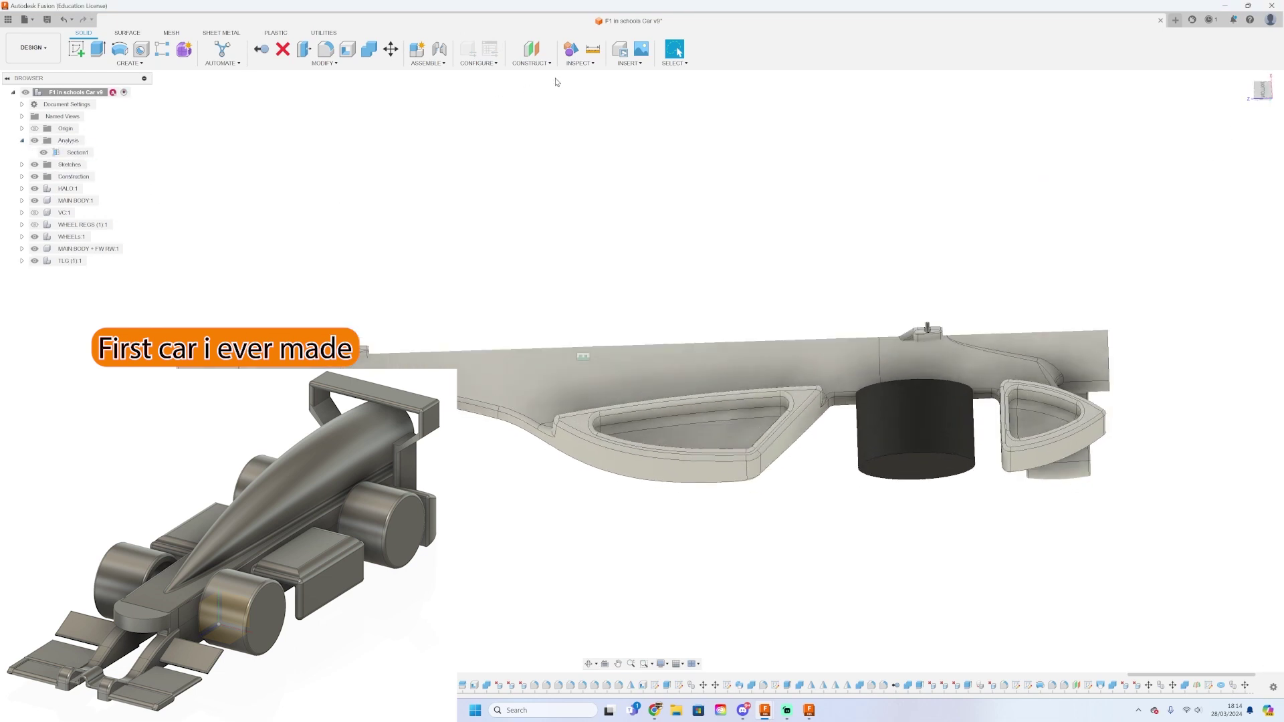
{"action": "mouse_move", "coordinate": [589, 68]}
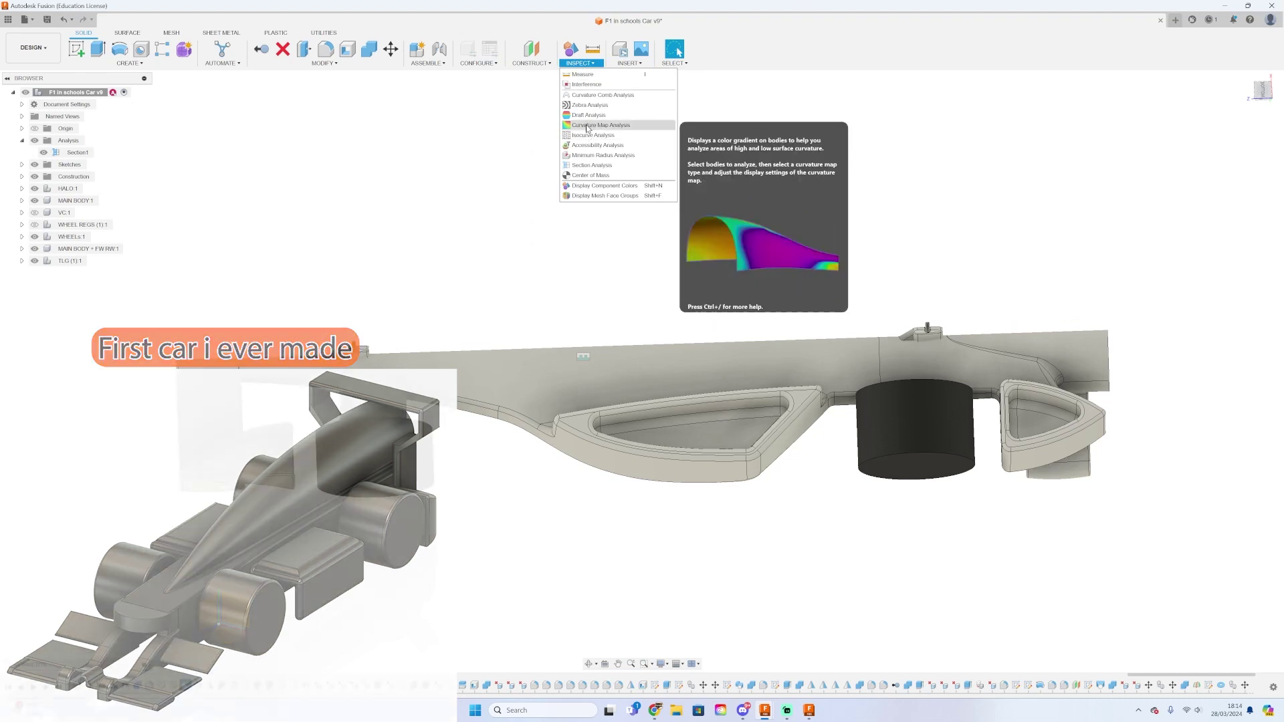
{"action": "left_click", "coordinate": [591, 167]}
{"action": "left_click", "coordinate": [1079, 288]}
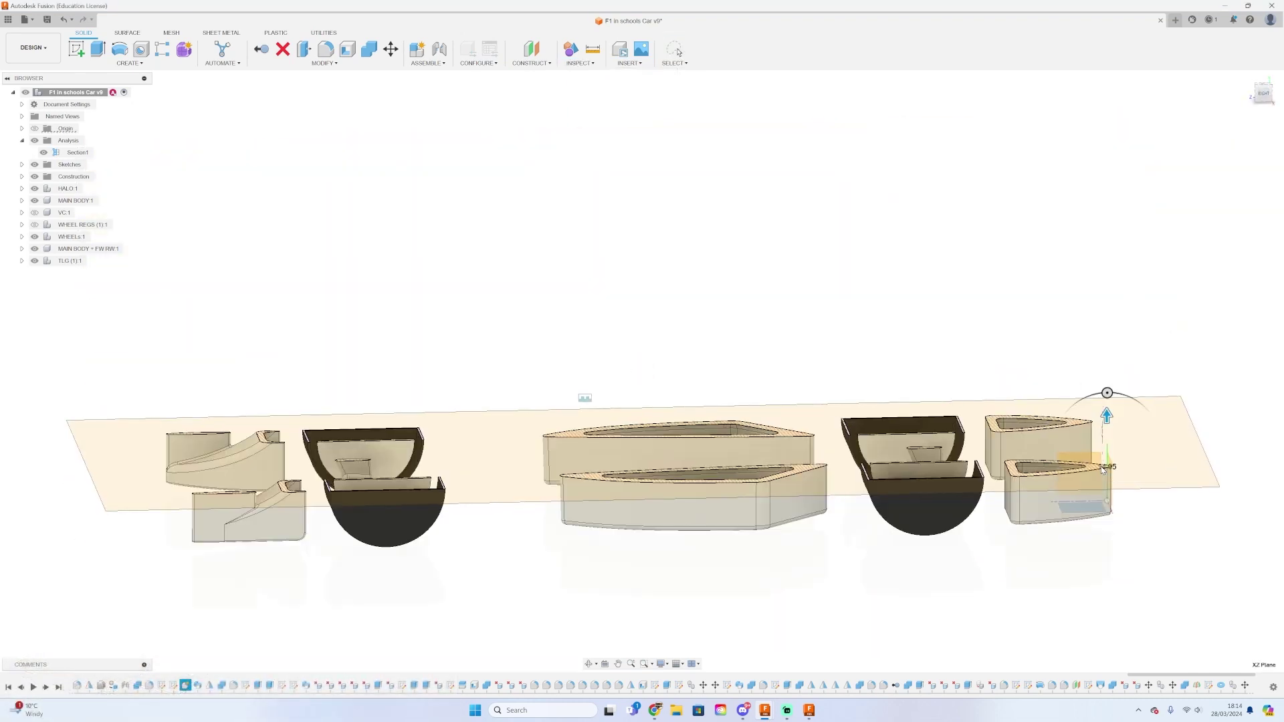
{"action": "key", "text": "Return"}
{"action": "mouse_move", "coordinate": [642, 371]}
{"action": "middle_mouse_down", "text": "shift"}
{"action": "mouse_move", "coordinate": [662, 388]}
{"action": "mouse_move", "coordinate": [657, 375]}
{"action": "middle_mouse_up", "text": "shift"}
{"action": "left_click", "coordinate": [44, 165]}
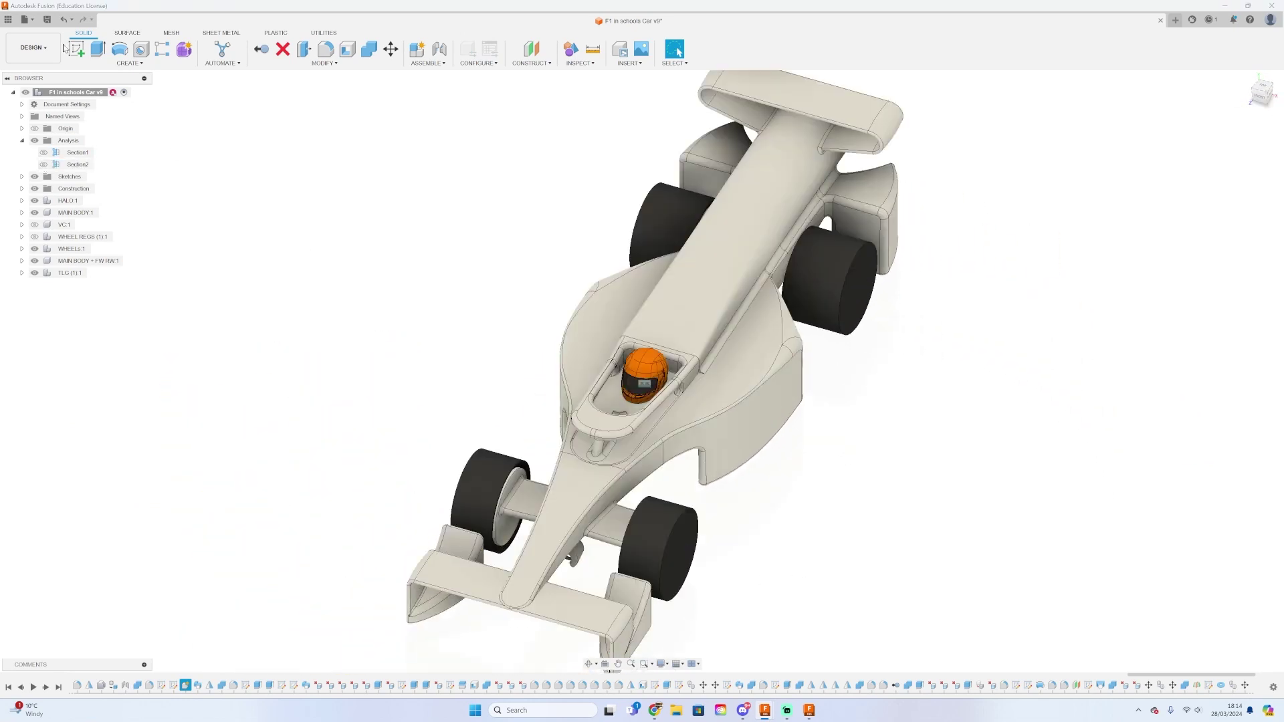
{"action": "left_click_drag", "start_coordinate": [1262, 91], "coordinate": [1251, 100]}
{"action": "scroll", "coordinate": [641, 361], "scroll_direction": "up", "scroll_amount": 4}
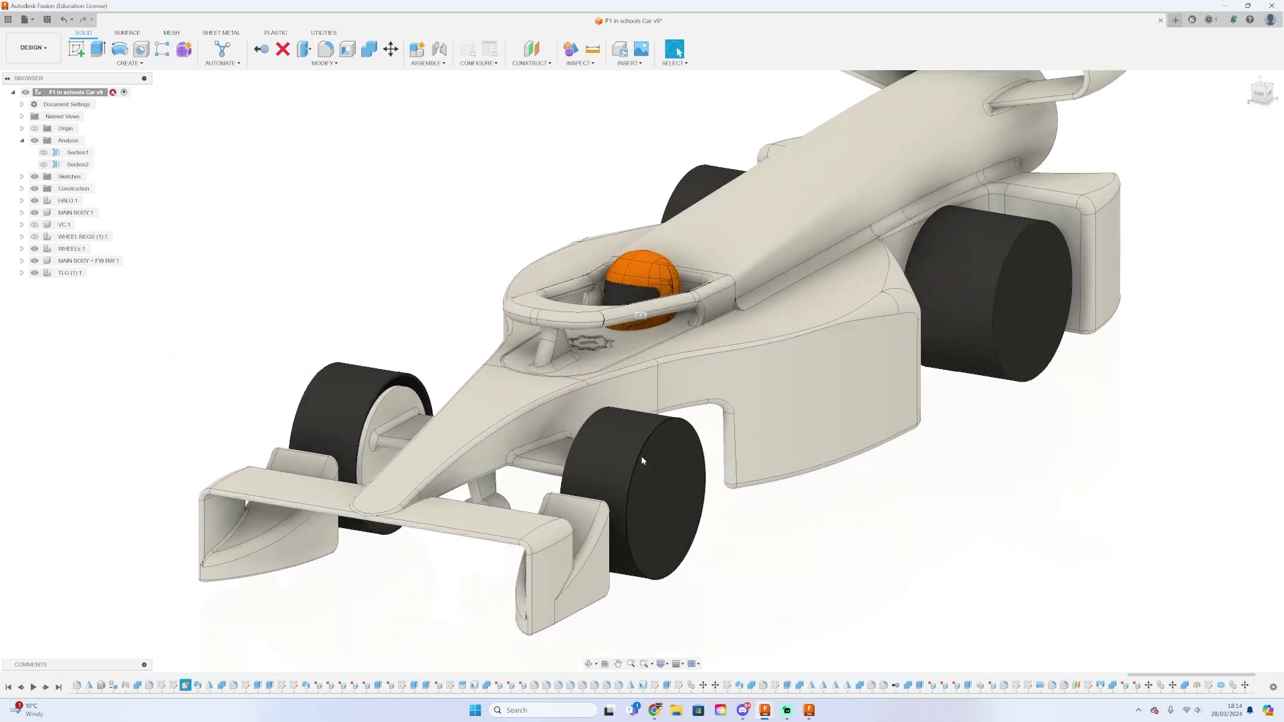